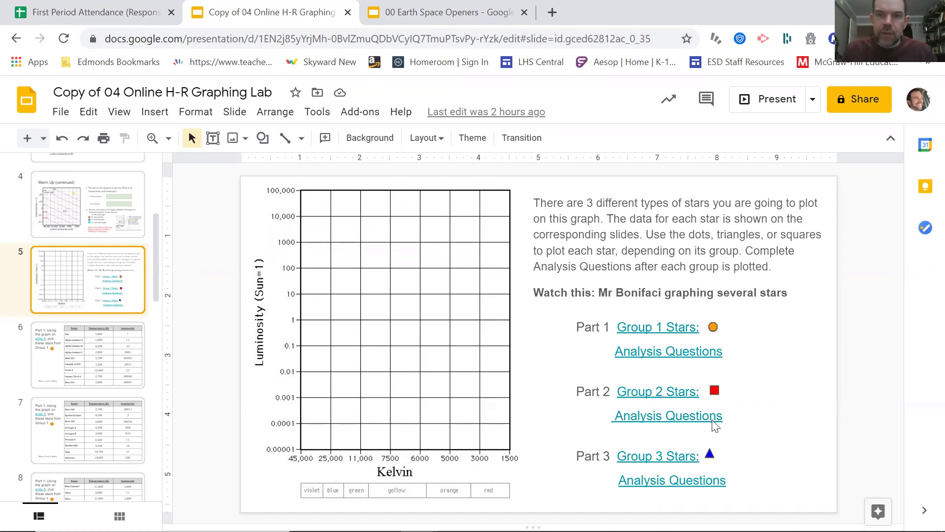
- Follow the Group 3 Stars link from slide 5 to the Part 3 star table on slide 14
left_click(652, 329)
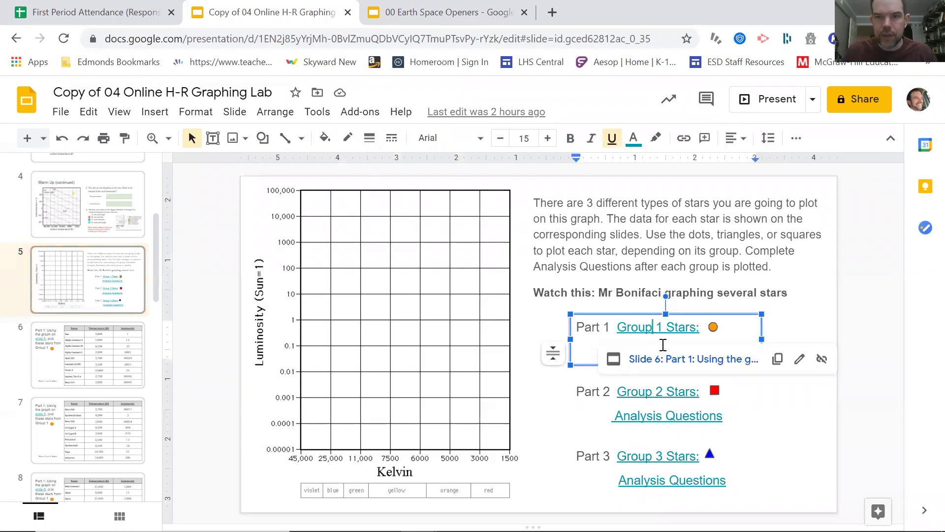
left_click(658, 458)
left_click_drag(658, 459, 660, 480)
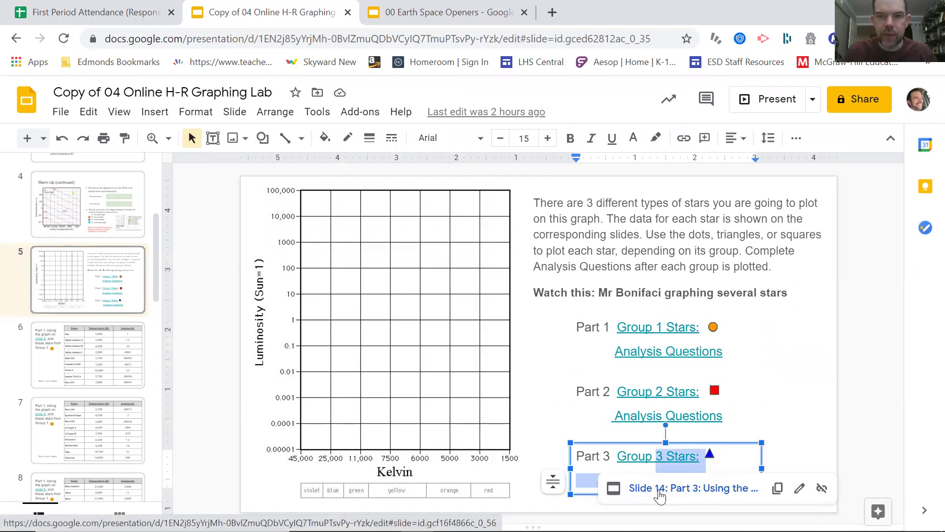
left_click(660, 489)
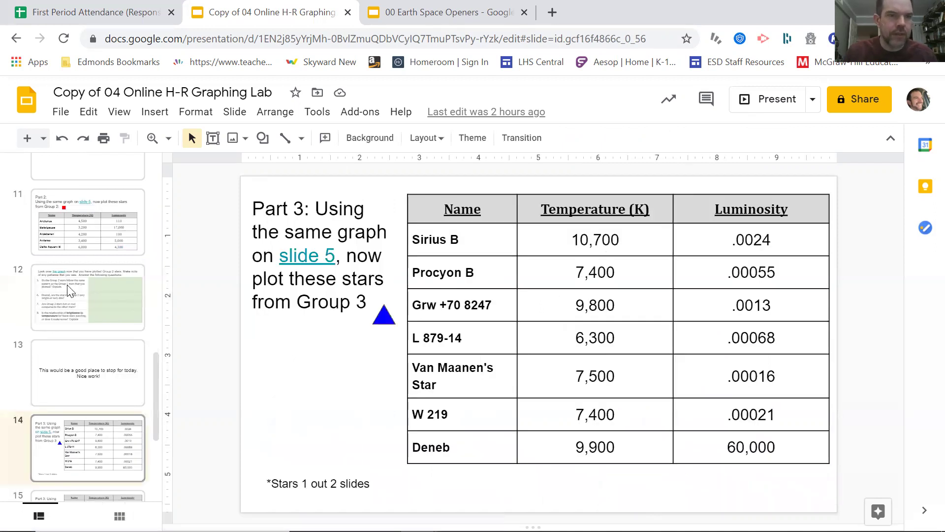
scroll(67, 284, "up", 5)
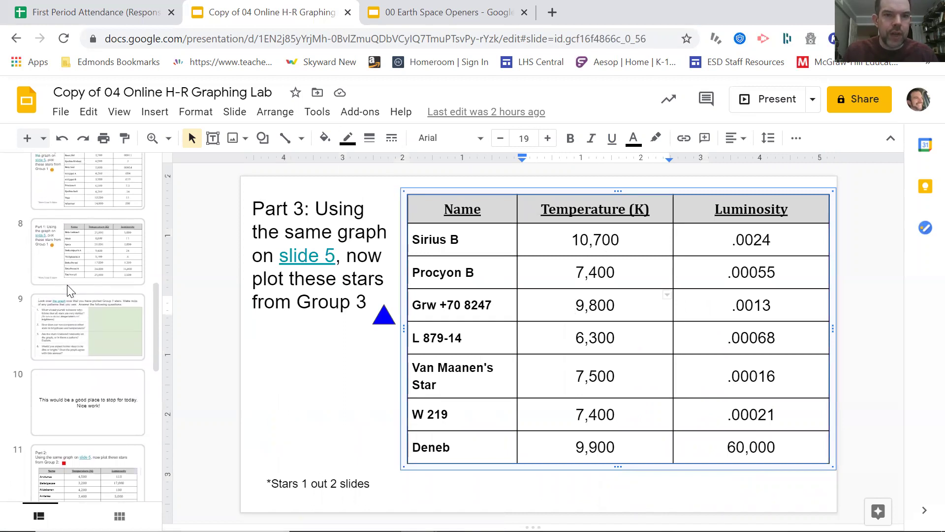
left_click(311, 253)
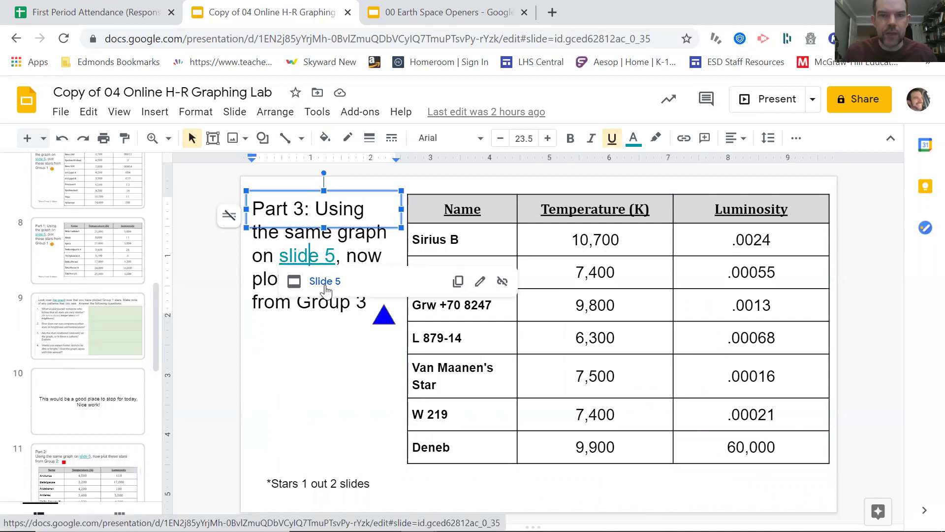
- Return to slide 5's graph, check slide 6's Group 1 star table, then go back to slide 5
left_click(325, 282)
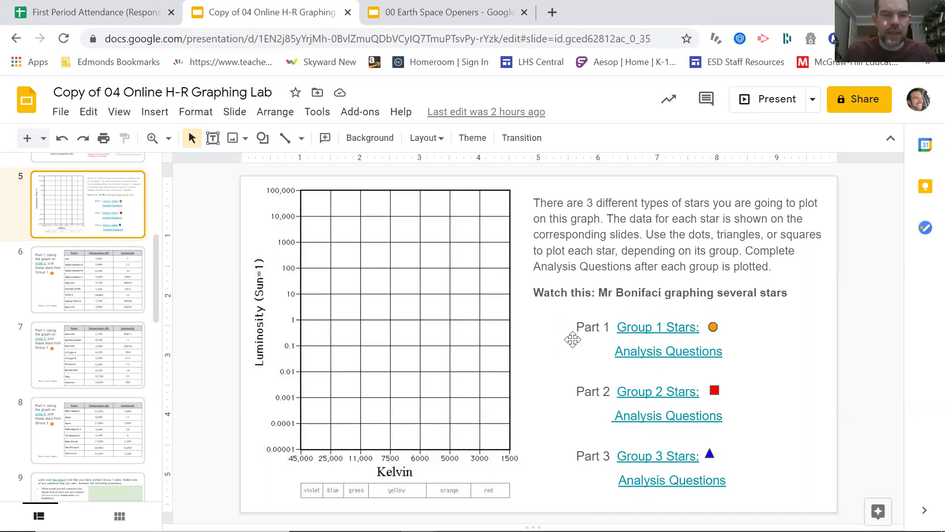
left_click(97, 263)
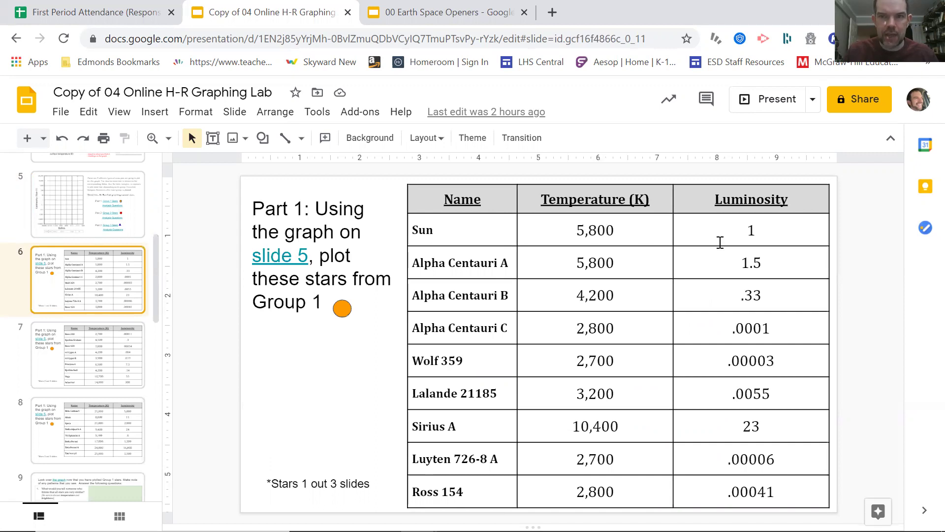
left_click(90, 199)
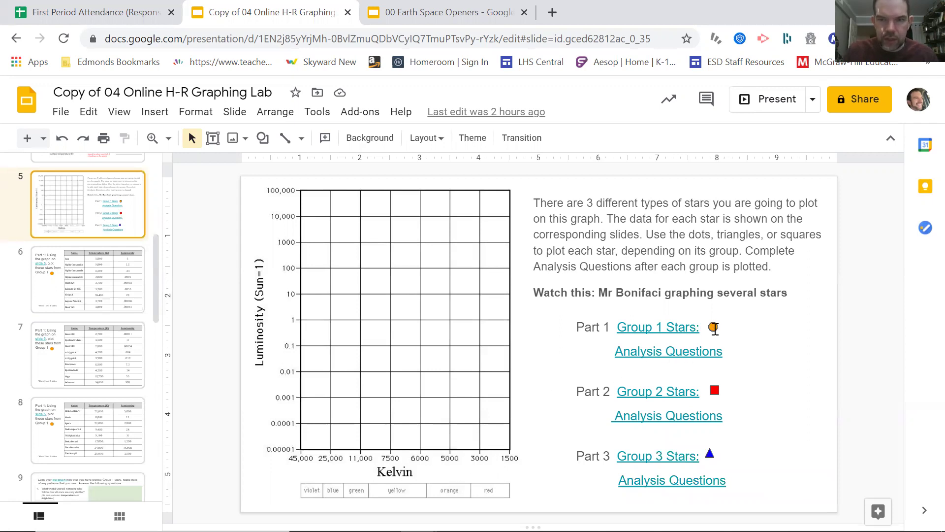
- Copy the orange Group 1 dot onto the graph and position it for the Sun at 5,800 K, luminosity 1
left_click_drag(710, 327, 599, 340)
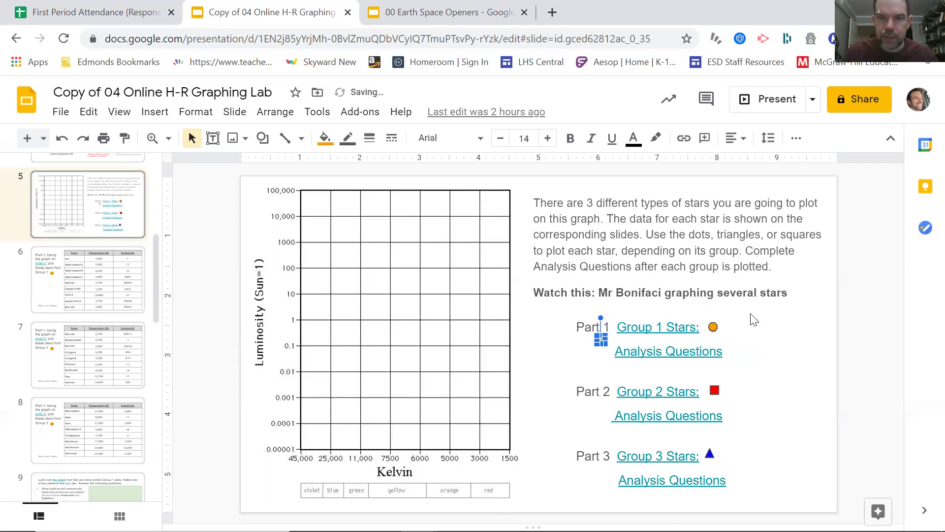
left_click(720, 330)
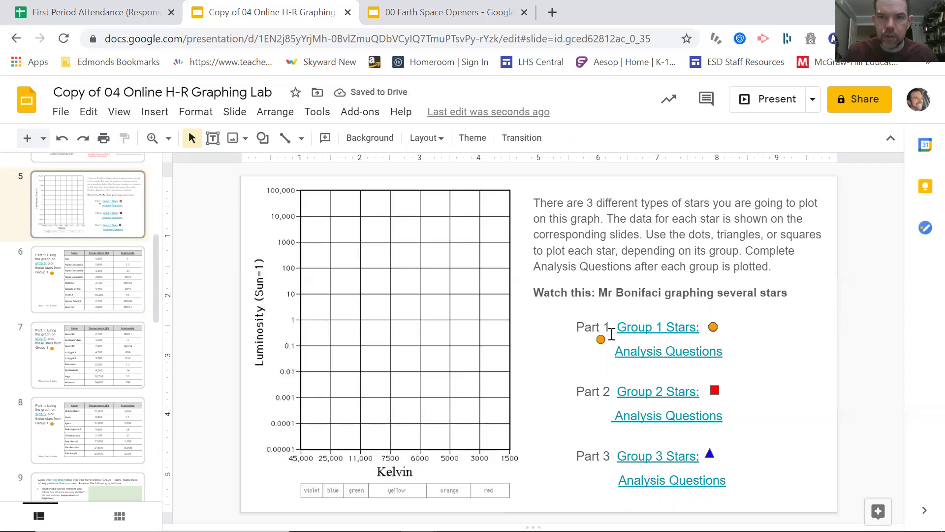
left_click_drag(601, 338, 466, 433)
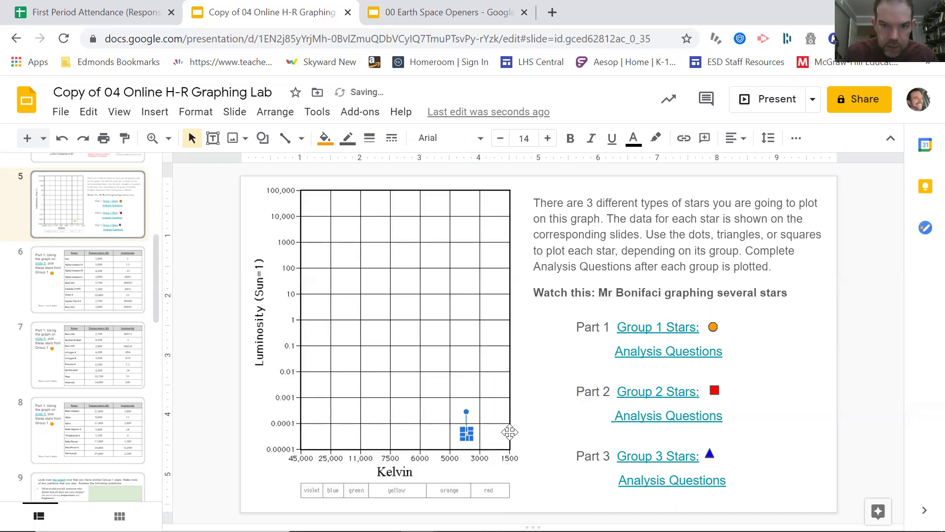
left_click(523, 425)
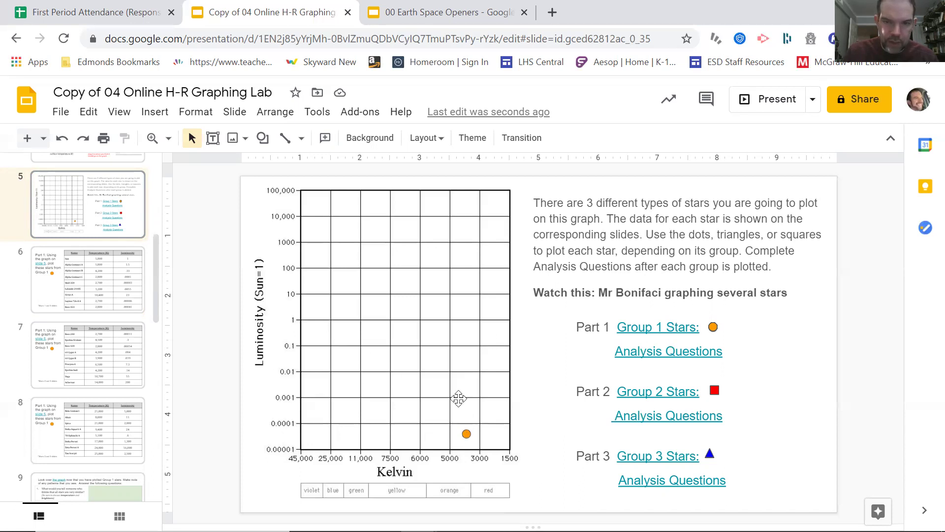
left_click_drag(469, 435, 431, 322)
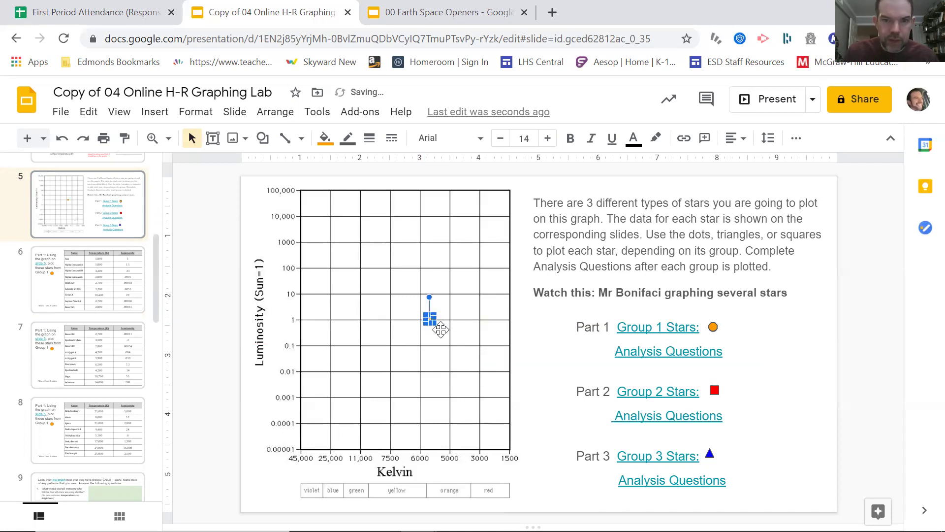
left_click(517, 327)
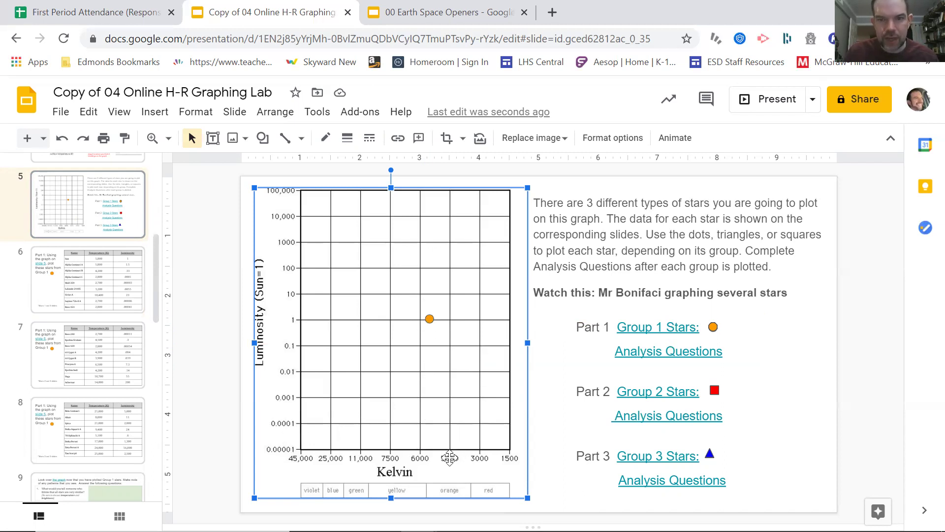
- Highlight the Sun's 5,800 temperature yellow in slide 6's table, then return to the slide 5 graph
left_click(79, 288)
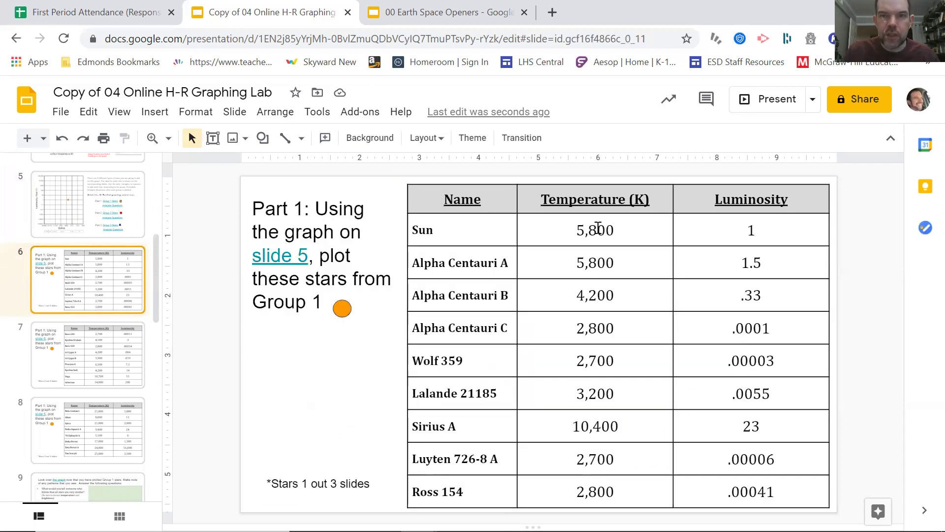
double_click(572, 228)
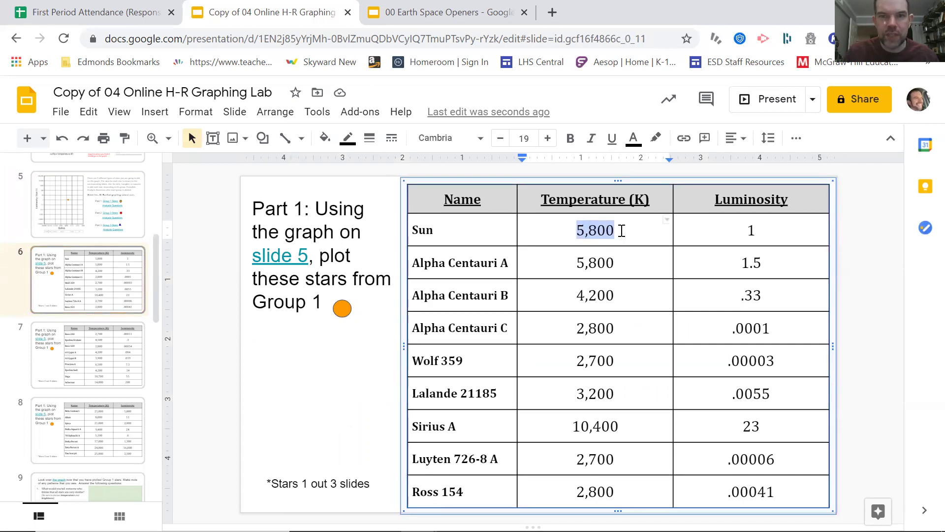
left_click(655, 138)
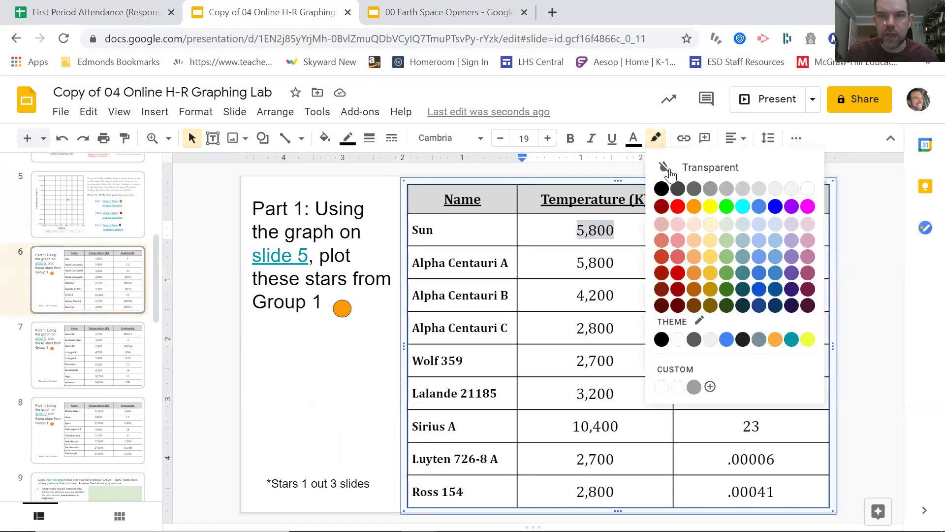
left_click(710, 206)
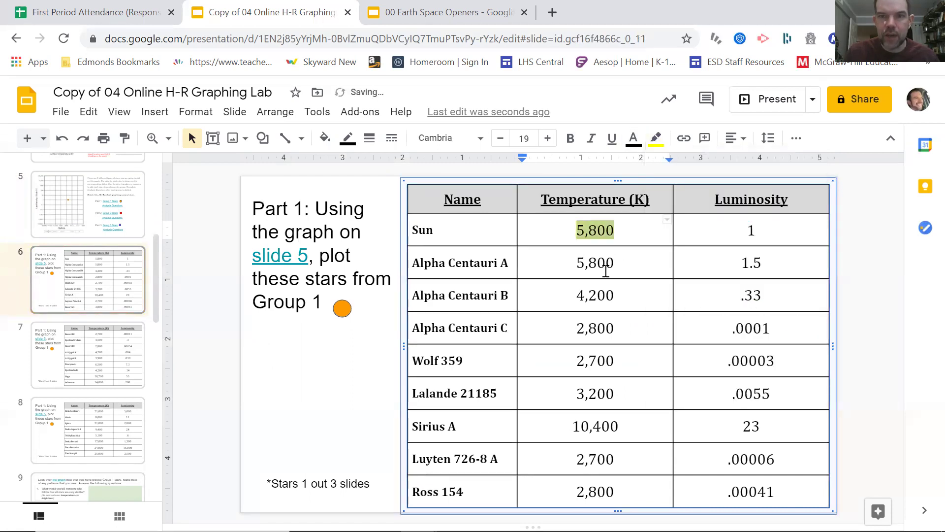
left_click(652, 273)
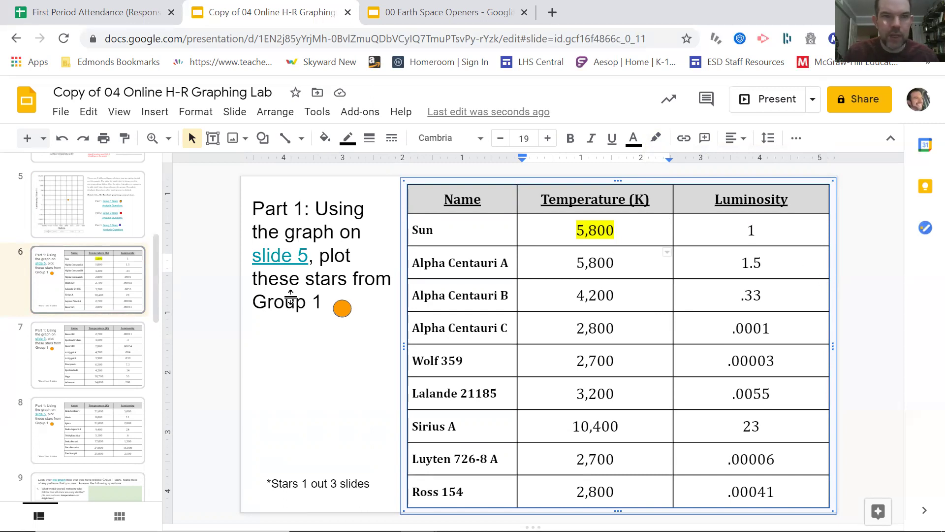
left_click(72, 221)
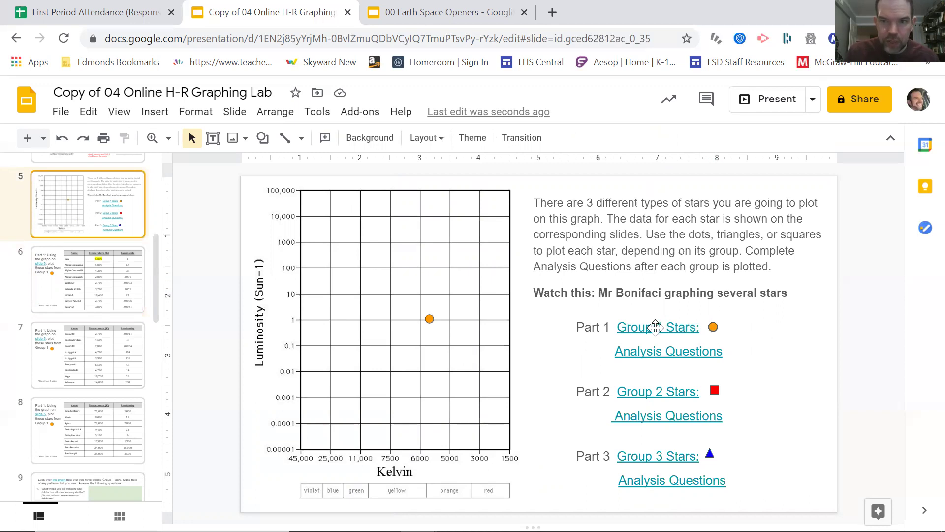
- Place a second copy of the orange dot on the graph just above the Sun's dot
left_click_drag(649, 327, 434, 318)
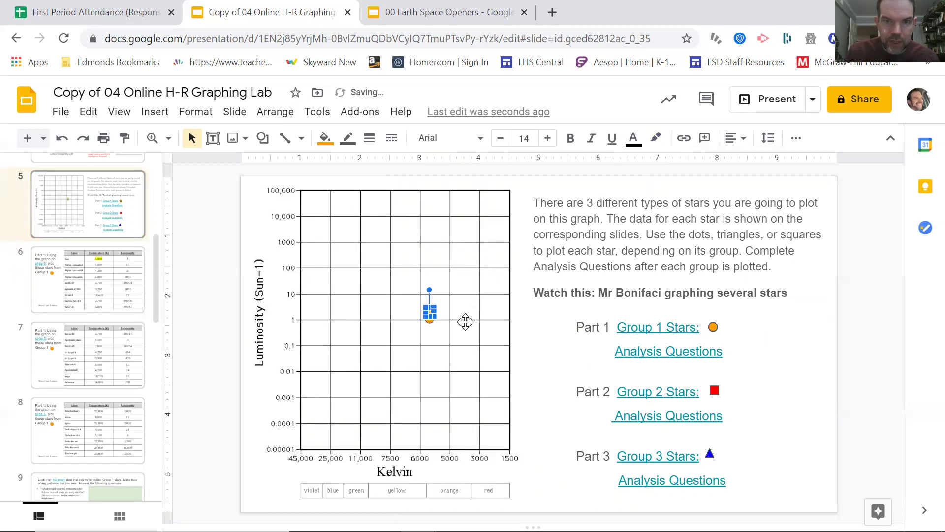
left_click(564, 321)
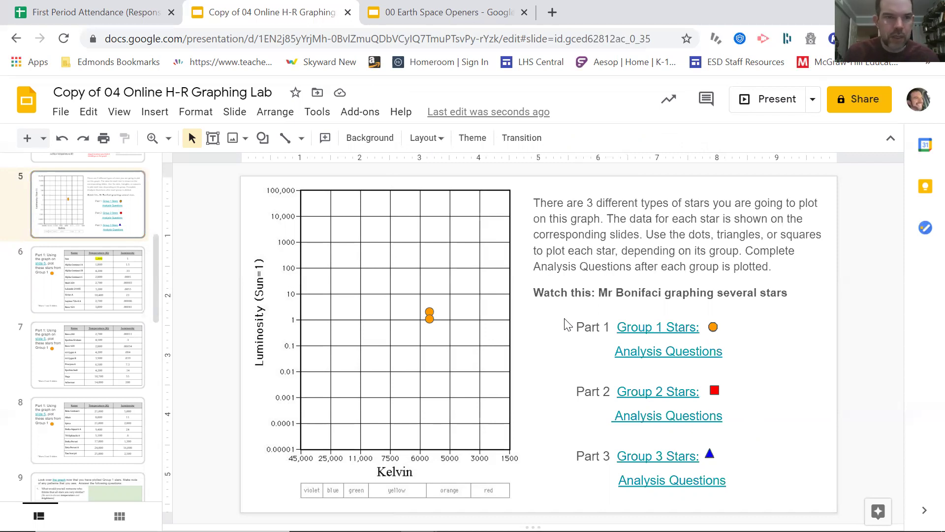
- Highlight Alpha Centauri A's 5,800 temperature yellow on slide 6, then return to the slide 5 graph
left_click(123, 274)
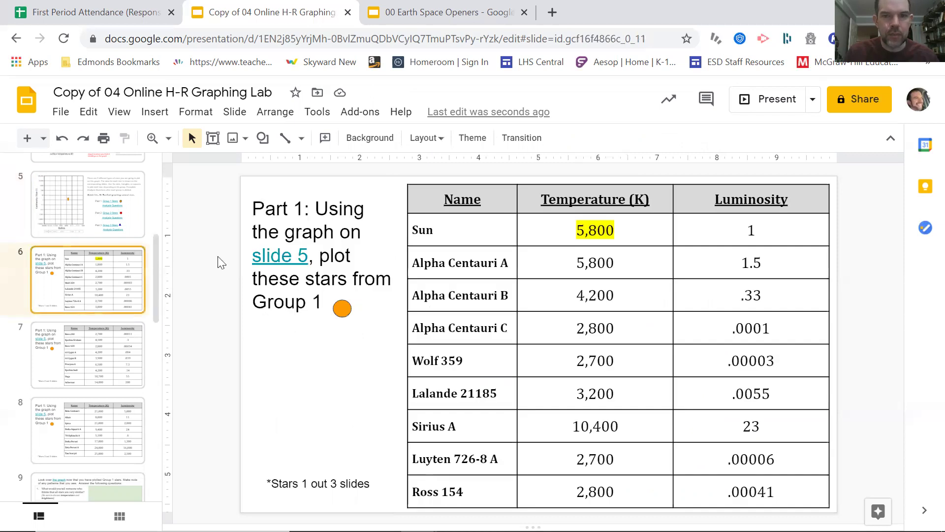
left_click(623, 264)
double_click(575, 262)
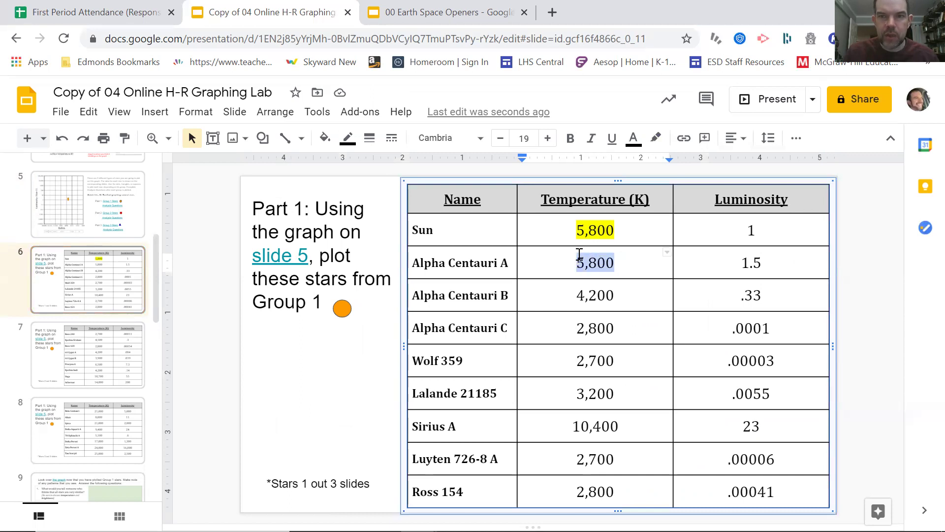
left_click(656, 138)
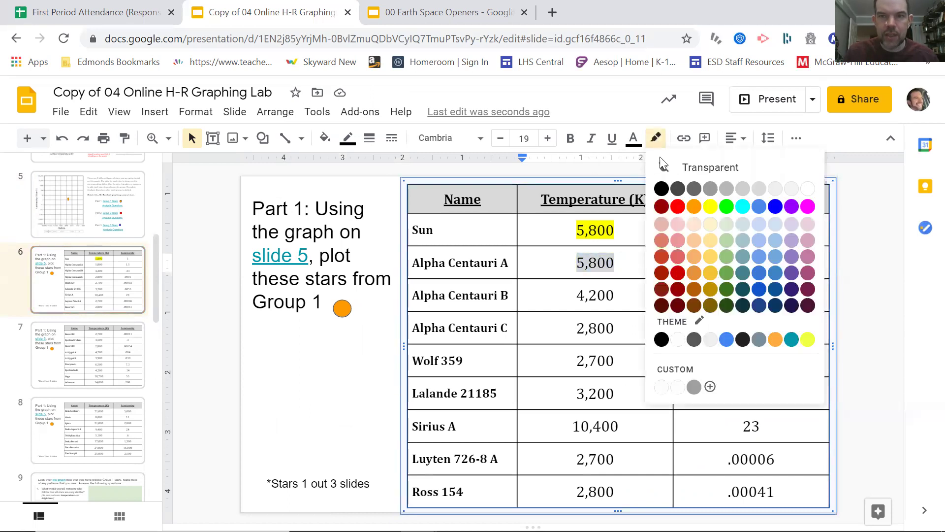
left_click(711, 205)
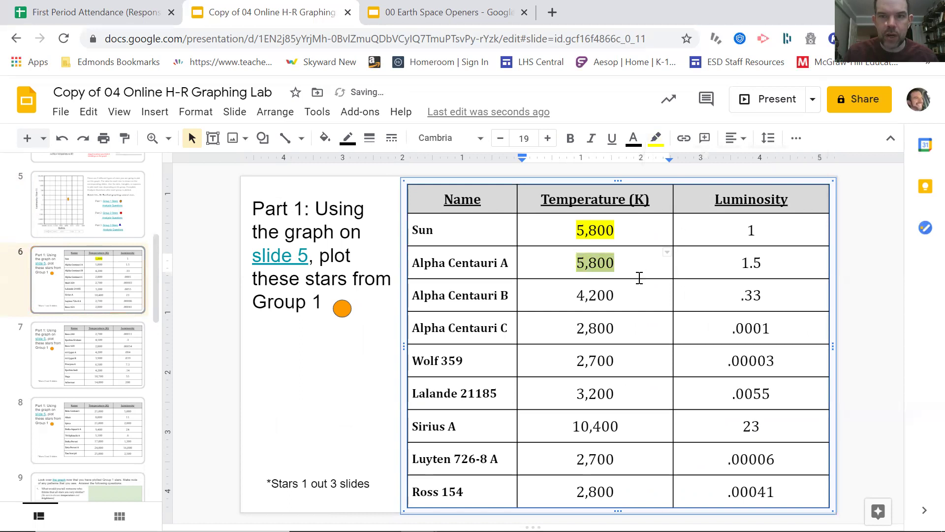
left_click(631, 293)
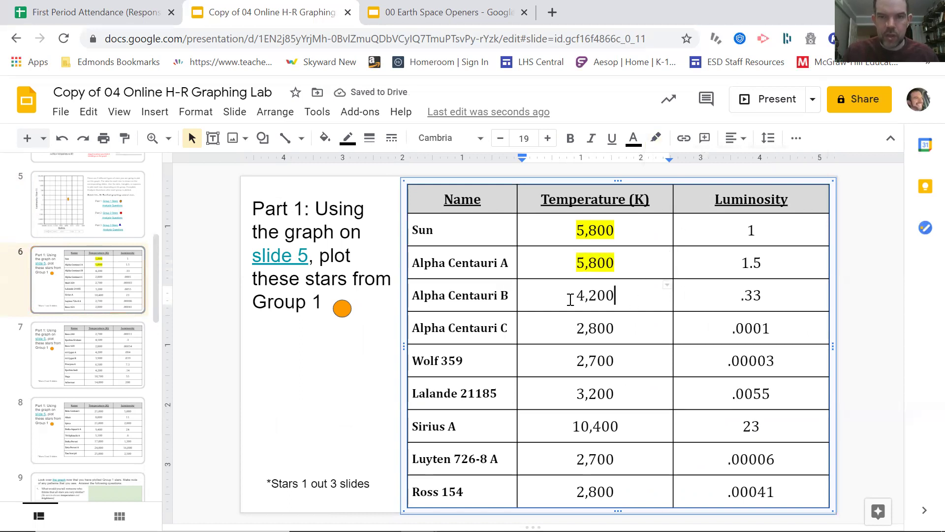
left_click(628, 330)
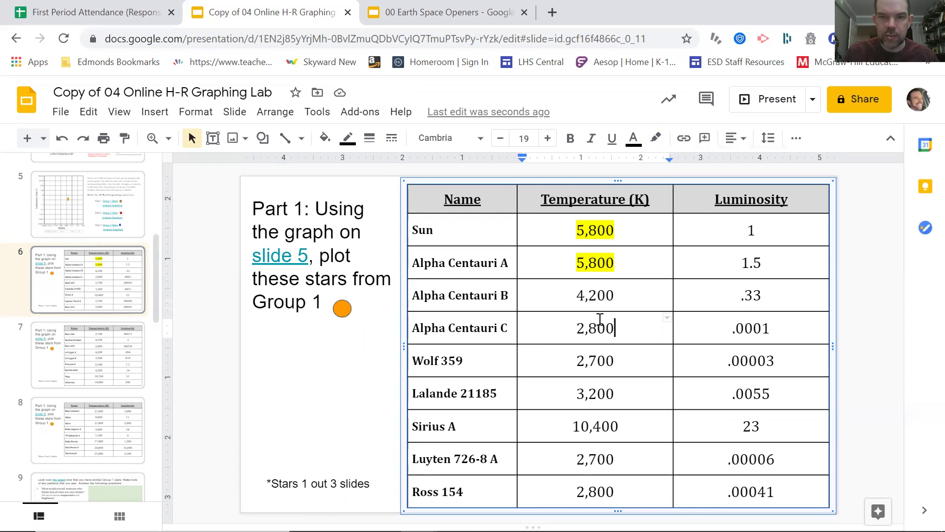
left_click(70, 210)
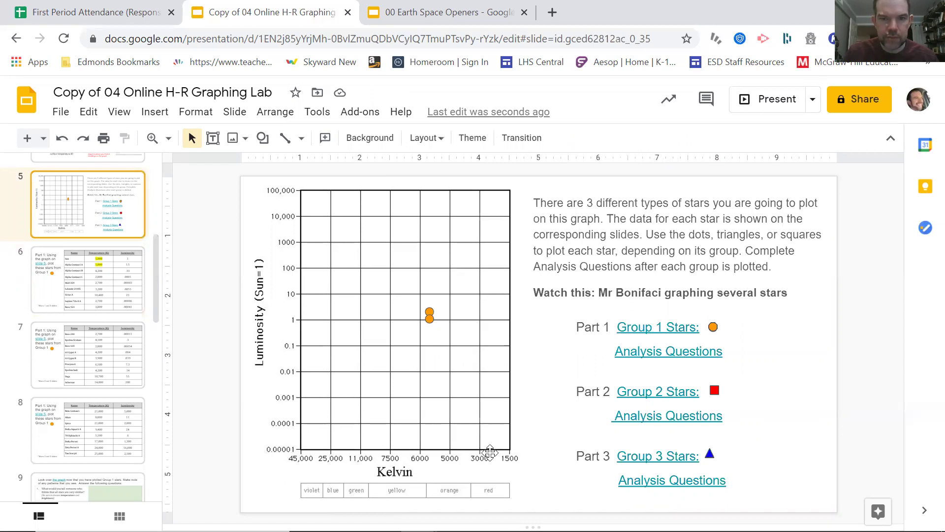
- Plot a third orange dot for Alpha Centauri C at about 2,800 K and 0.0001 luminosity
left_click(118, 283)
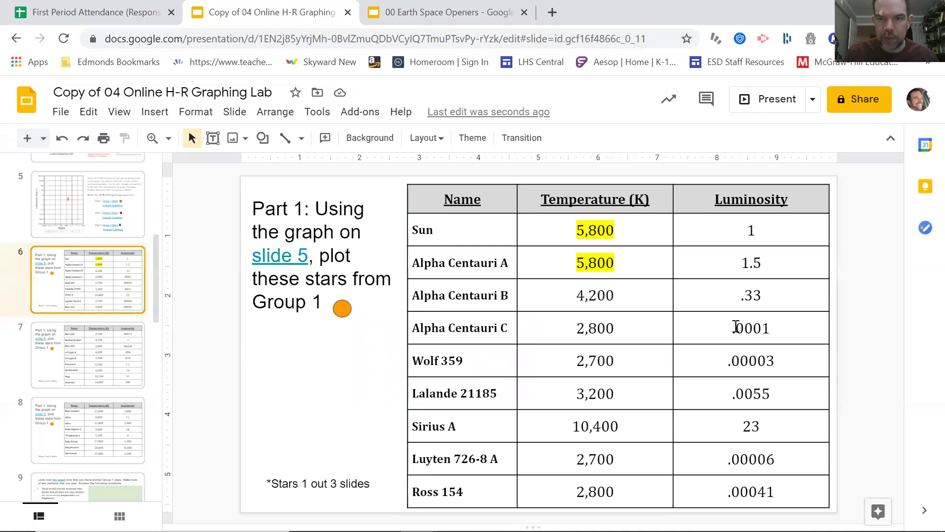
left_click(103, 201)
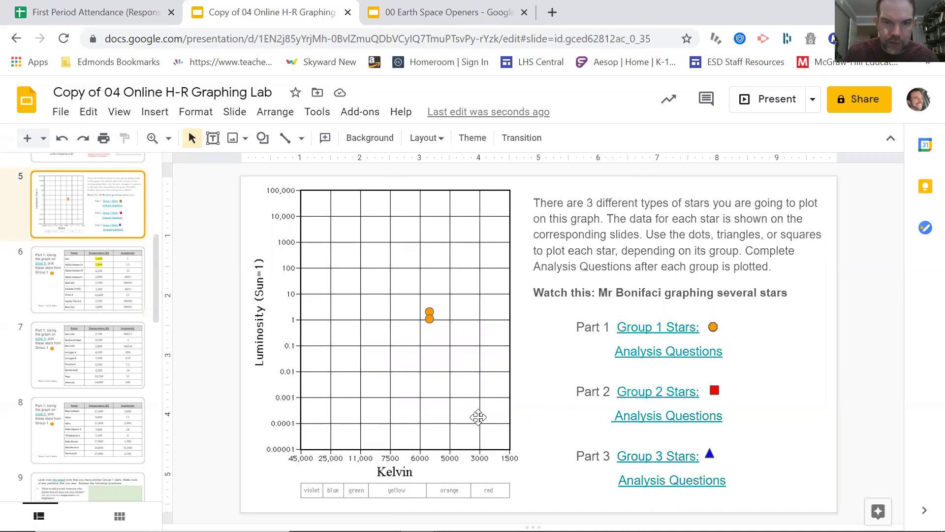
left_click_drag(478, 417, 490, 424)
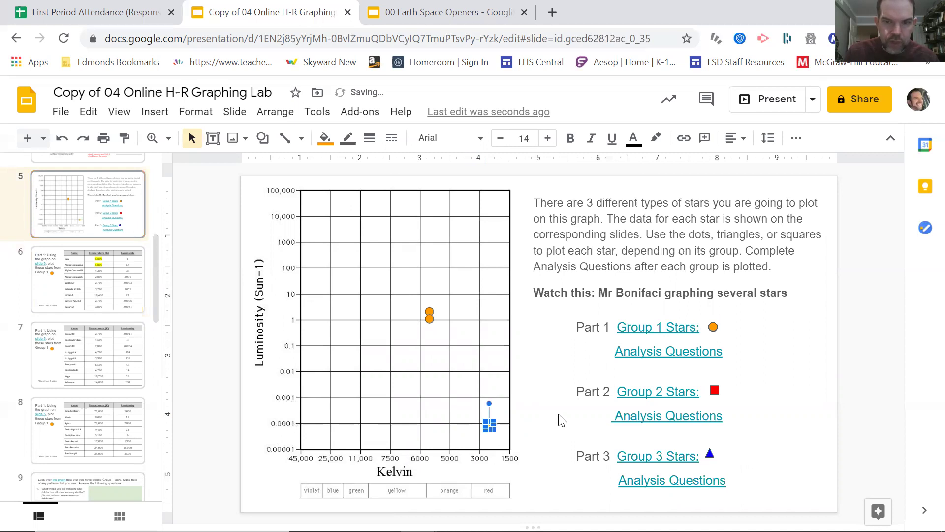
left_click(538, 427)
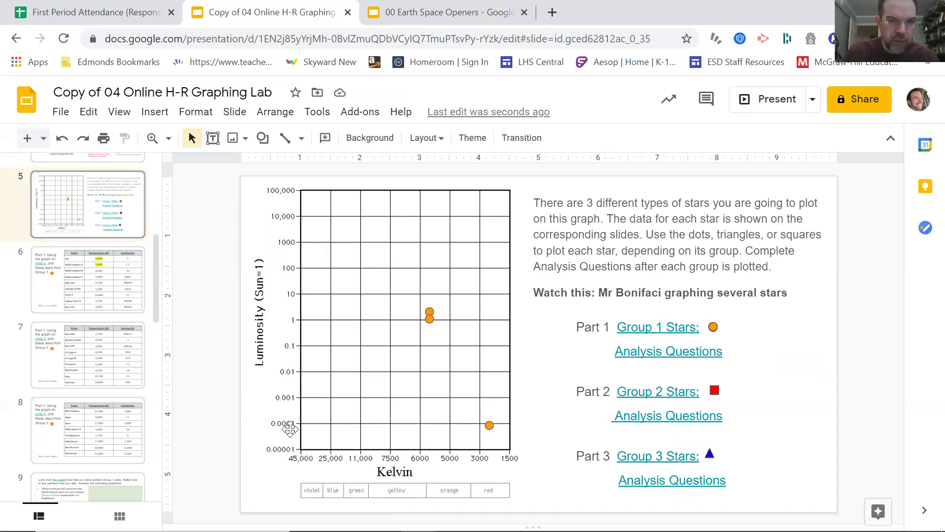
left_click(99, 264)
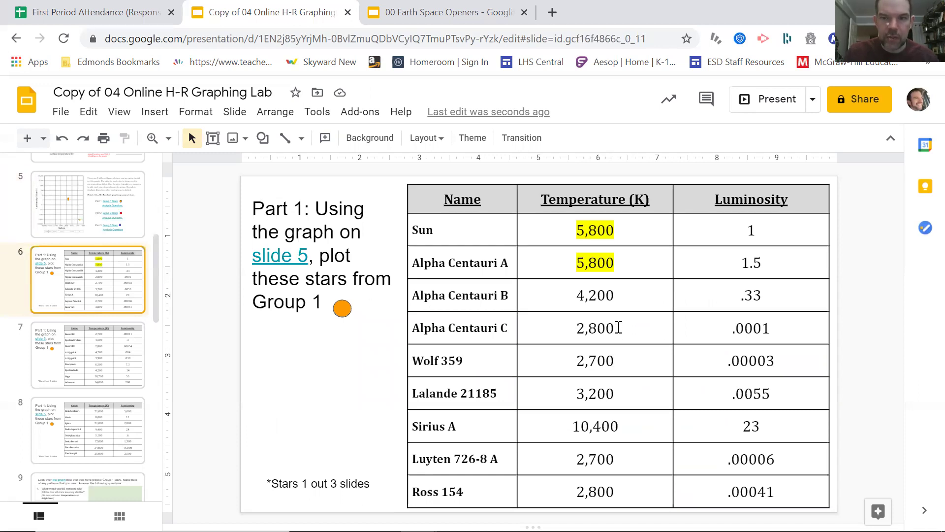
- Select Alpha Centauri C's 2,800 temperature in slide 6's table
double_click(574, 327)
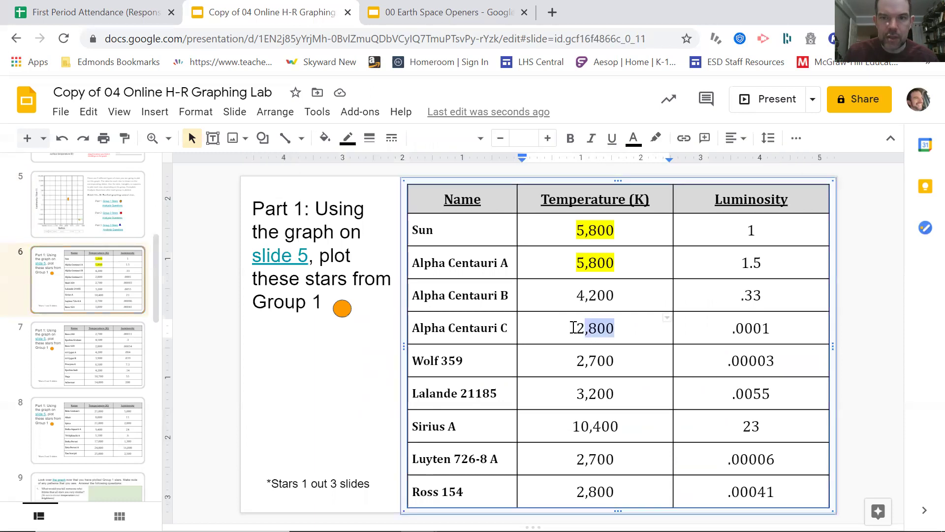
key("shift+Home")
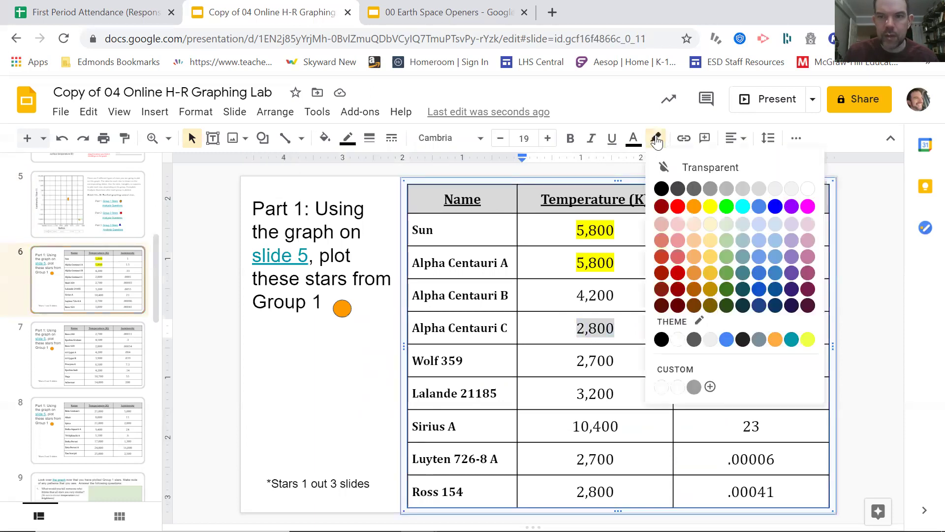
- Give Alpha Centauri C's 2,800 temperature a yellow highlight
left_click(655, 138)
left_click(711, 206)
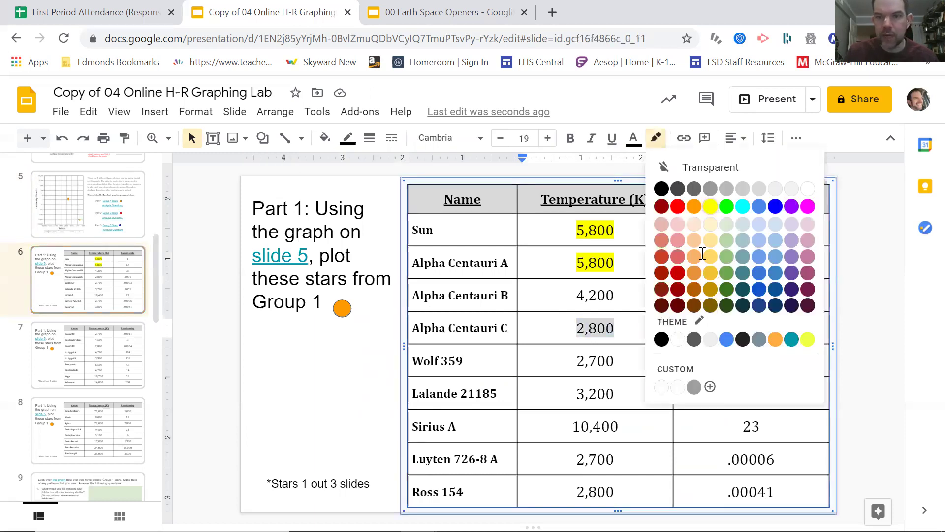
left_click(630, 363)
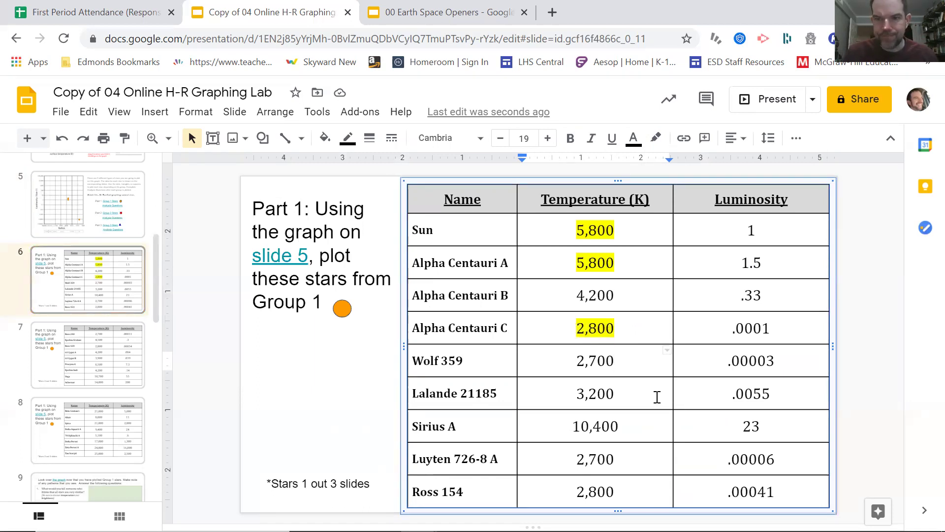
left_click(620, 397)
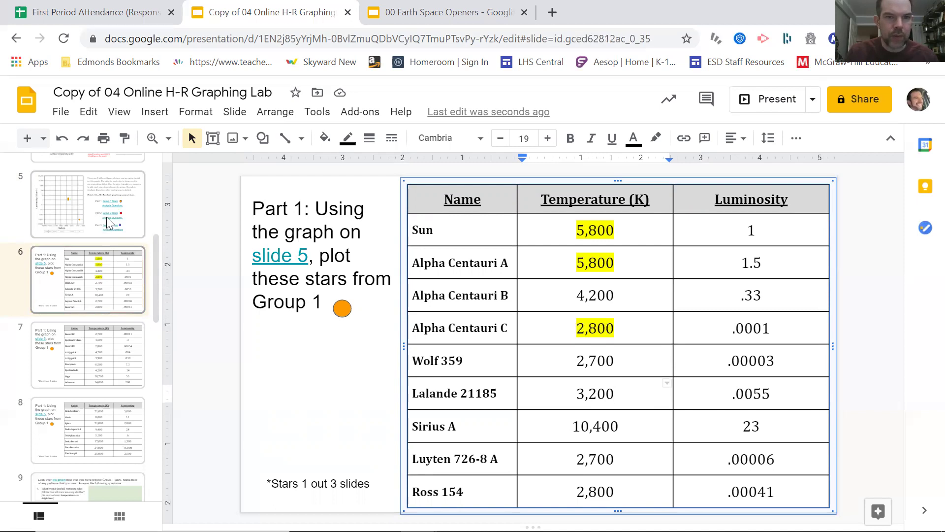
- Compare slide 6's star values with the graph, ending on slide 5's H-R graph
left_click(72, 213)
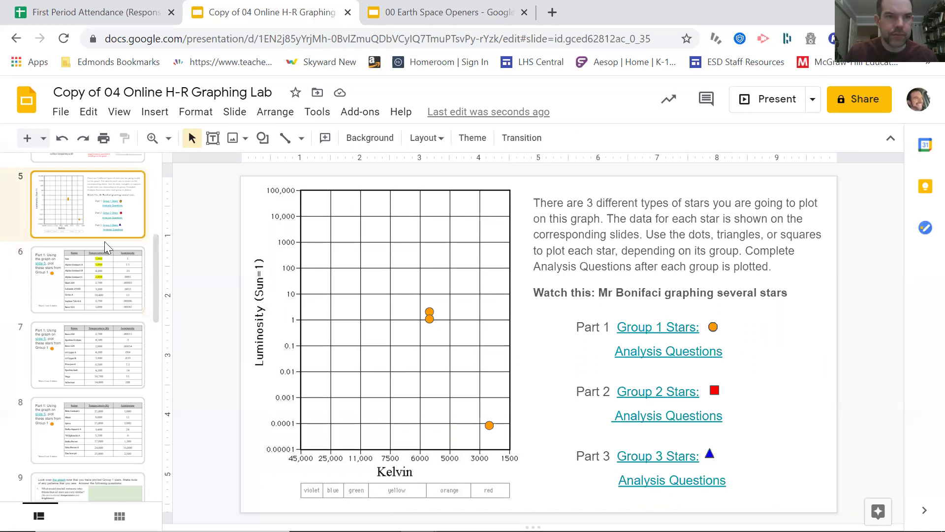
left_click(90, 287)
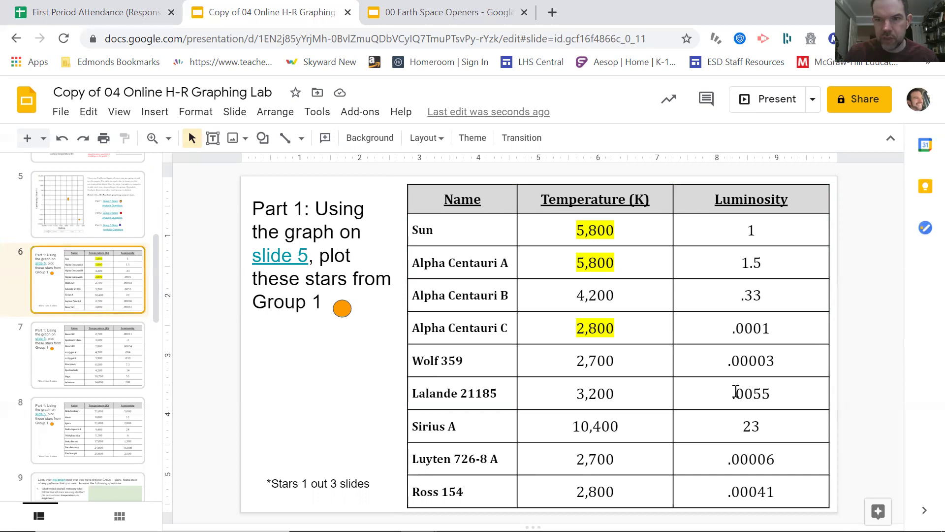
left_click(84, 221)
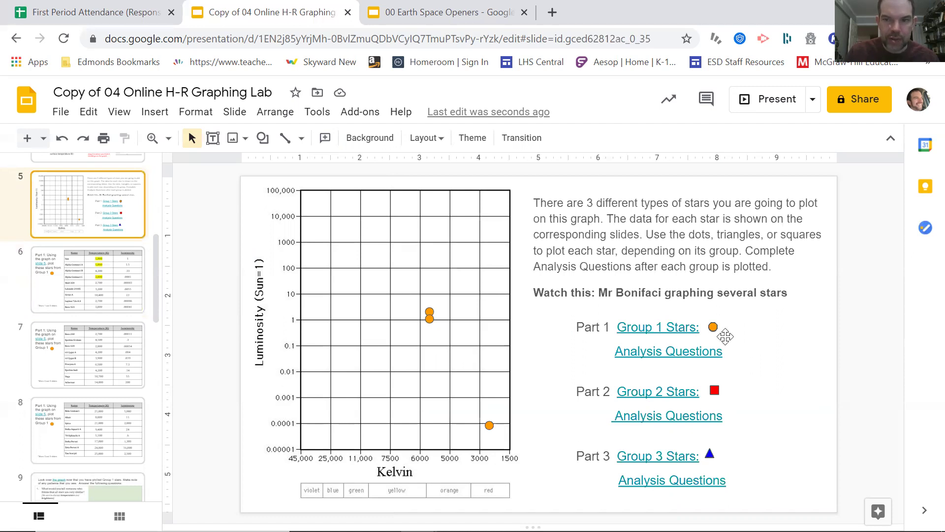
- Undo an accidental stretch of the Group 1 dot and plot a copy below the 0.01 luminosity line
left_click(713, 327)
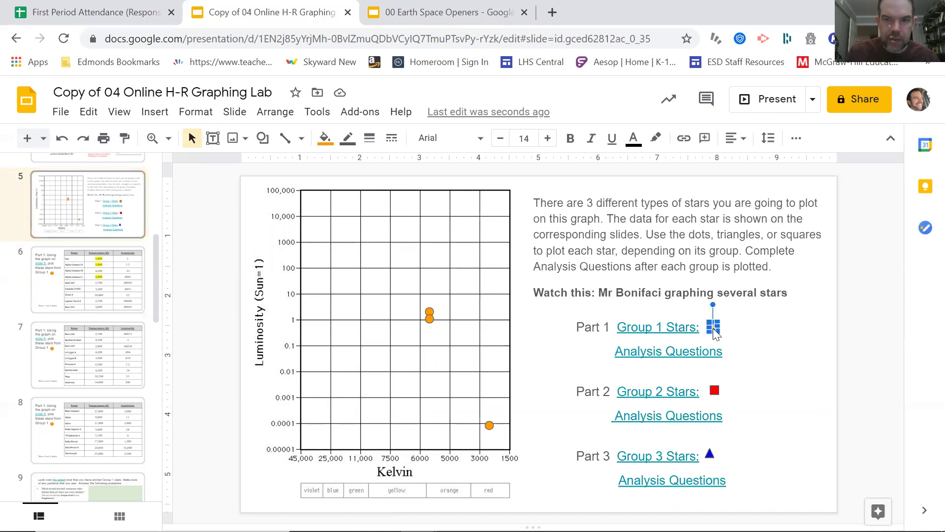
left_click_drag(714, 333, 473, 383)
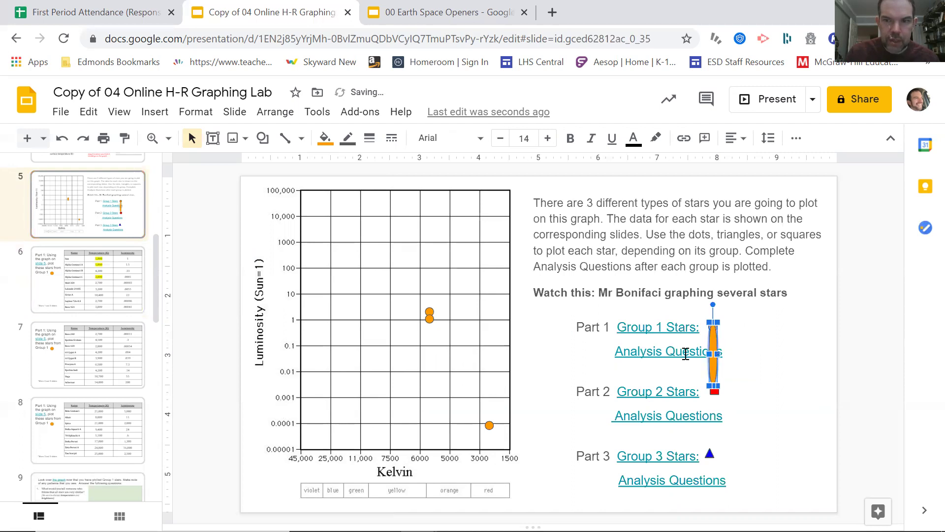
key("ctrl+z")
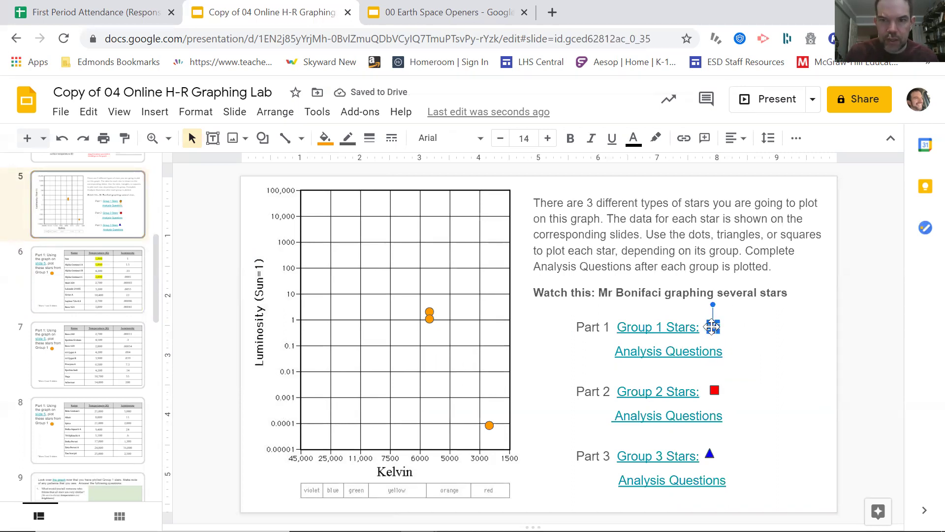
left_click_drag(714, 327, 471, 384)
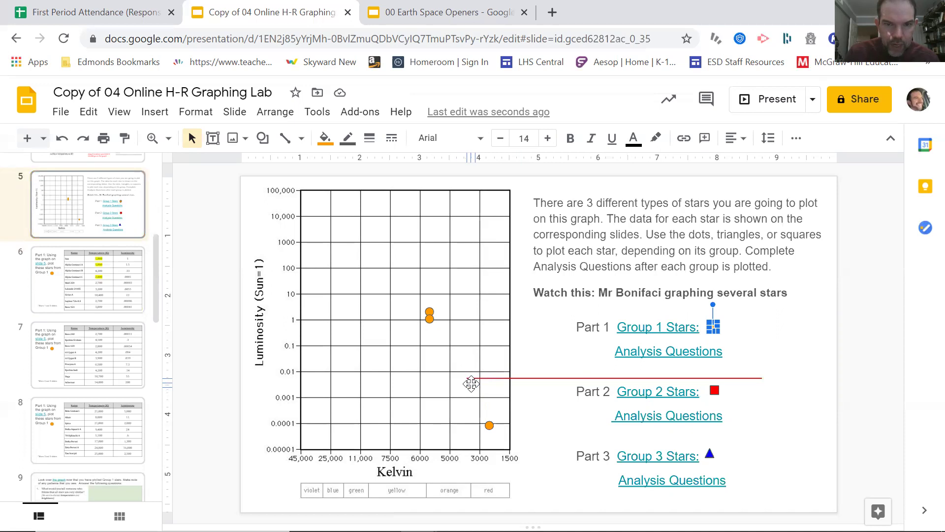
left_click_drag(471, 384, 471, 384)
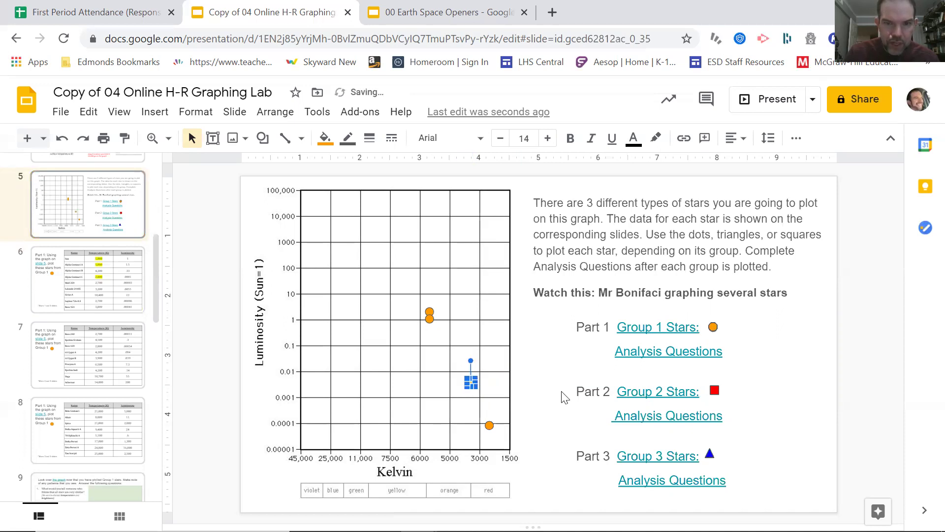
left_click(535, 375)
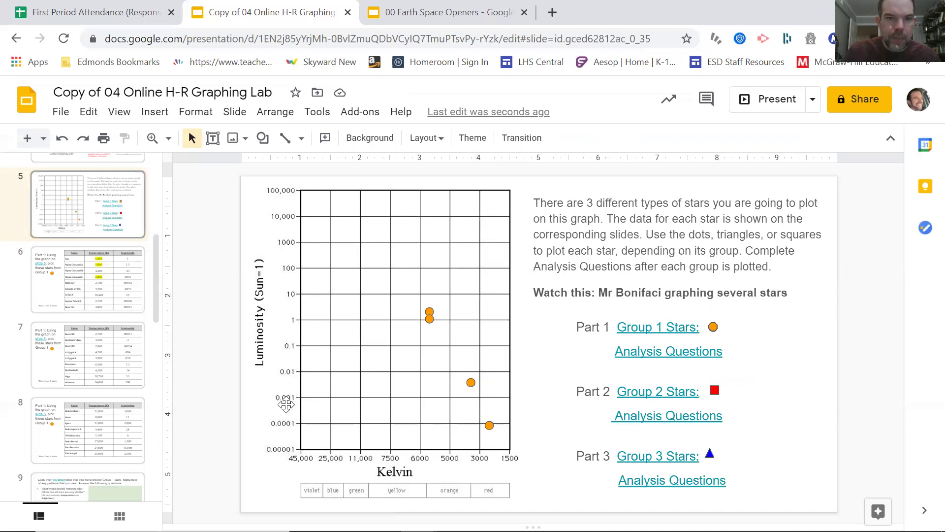
- Check Lalande 21185's values on slide 6 and nudge its dot on the slide 5 graph
left_click(117, 278)
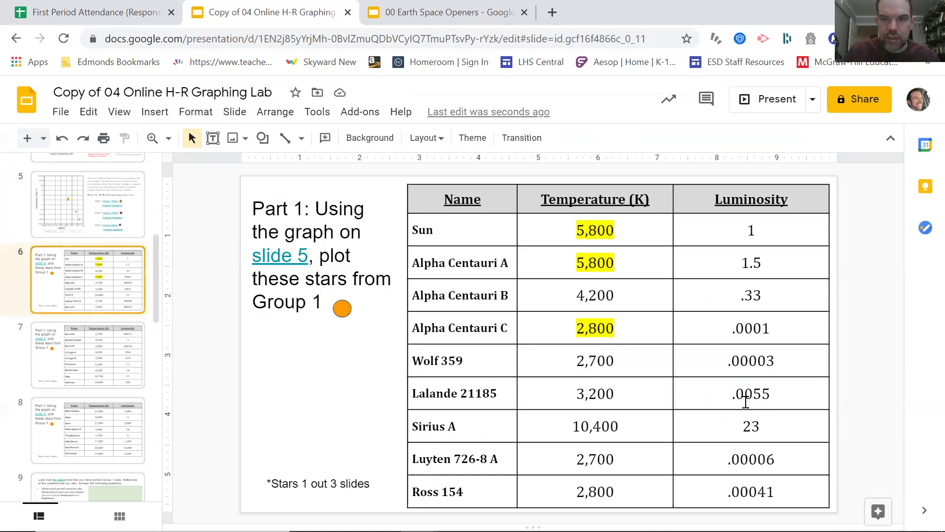
left_click(100, 202)
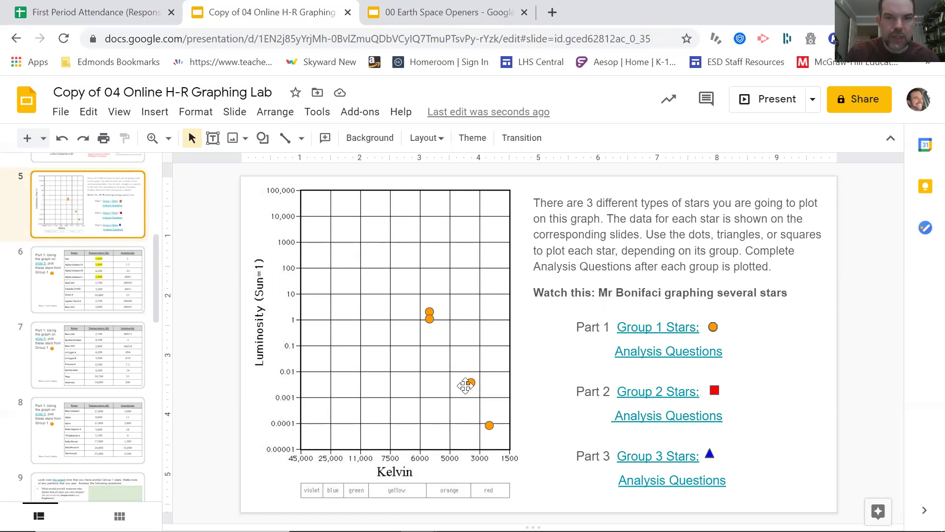
mouse_move(470, 384)
left_mouse_down()
mouse_move(460, 396)
mouse_move(472, 384)
left_mouse_up()
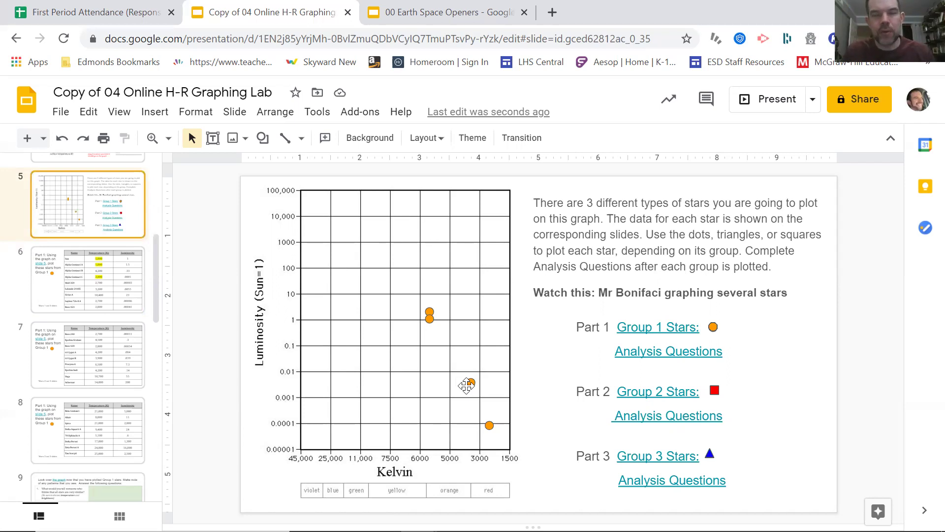
- Highlight Lalande 21185's 3,200 temperature in slide 6's star table in yellow
left_click(107, 289)
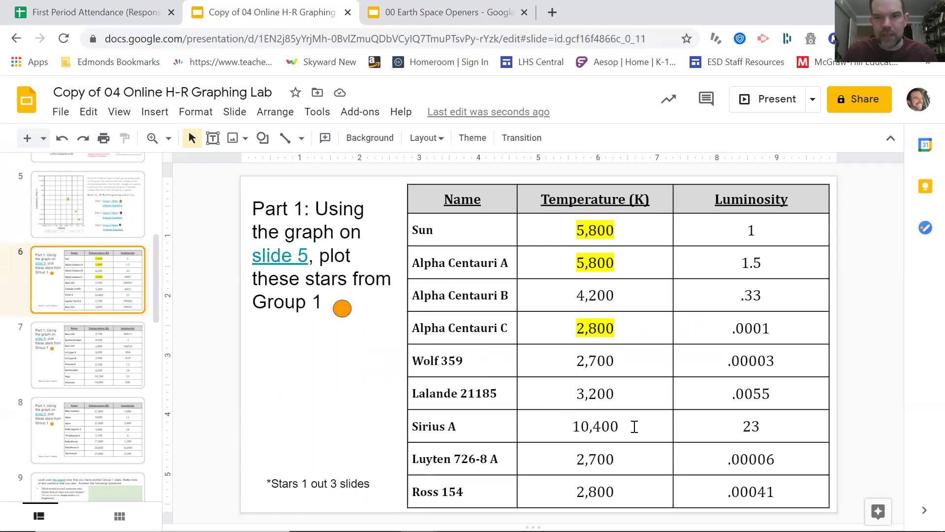
double_click(581, 395)
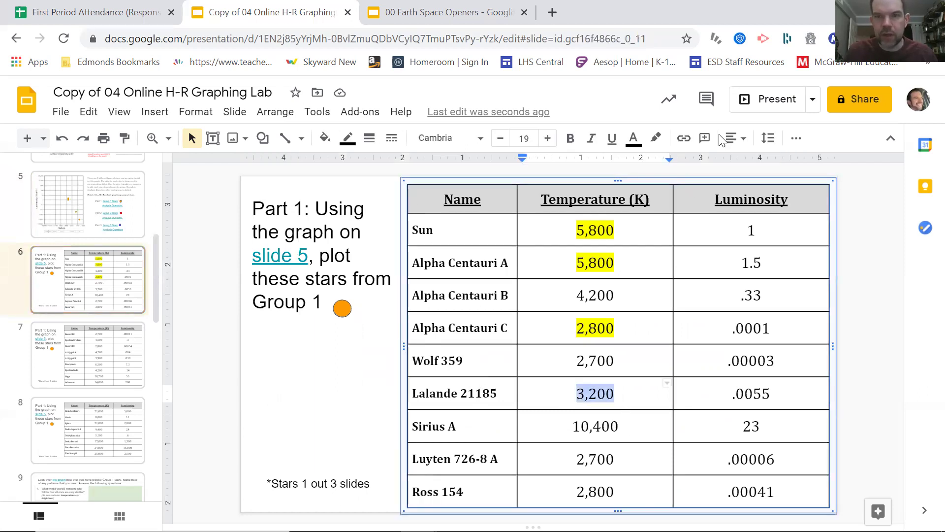
left_click(659, 144)
left_click(710, 203)
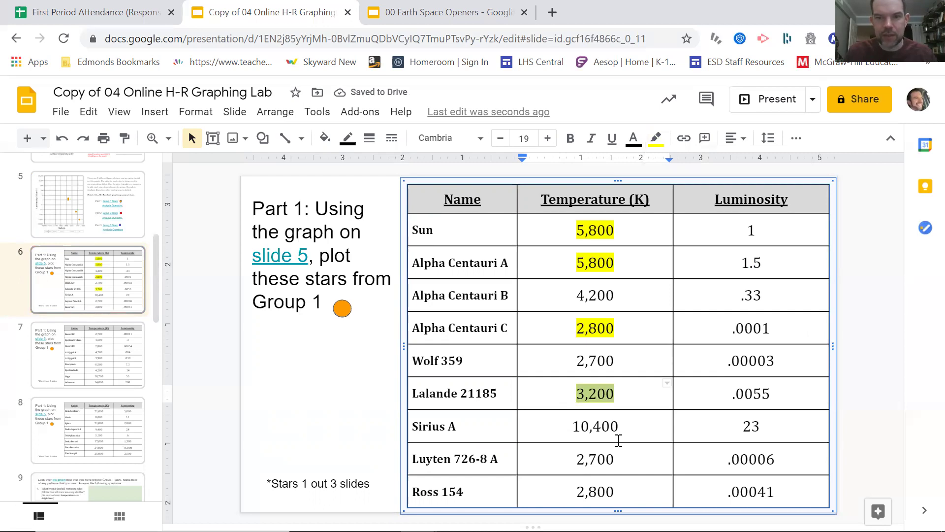
- Review slide 7's remaining Group 1 stars, then return to the slide 5 H-R graph
left_click(105, 364)
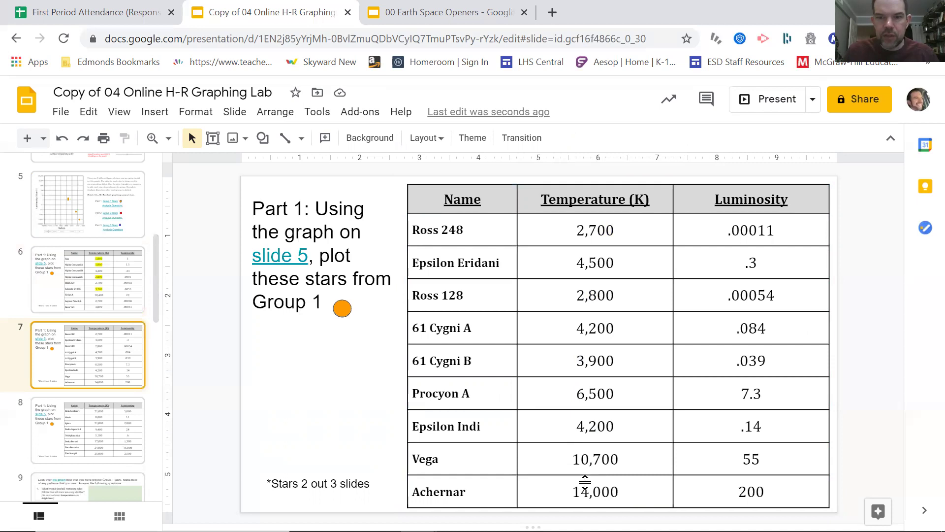
left_click(617, 490)
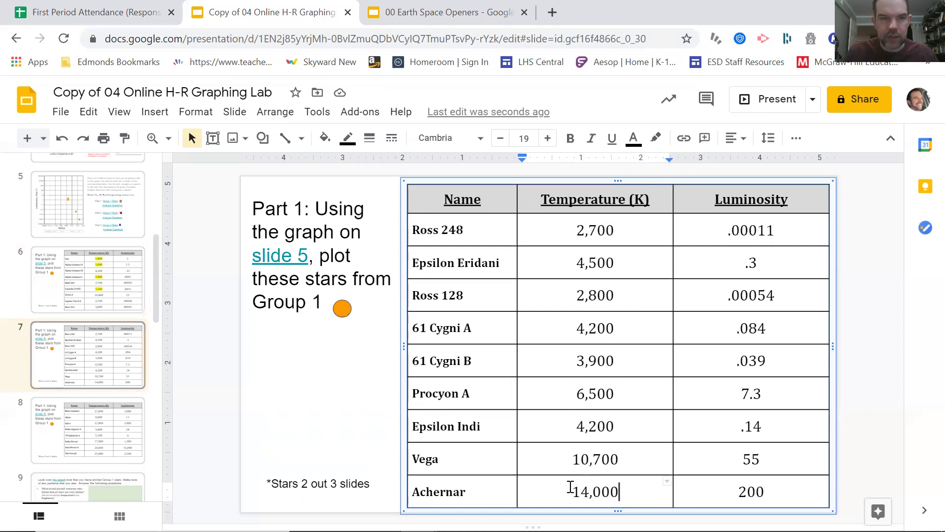
left_click(66, 202)
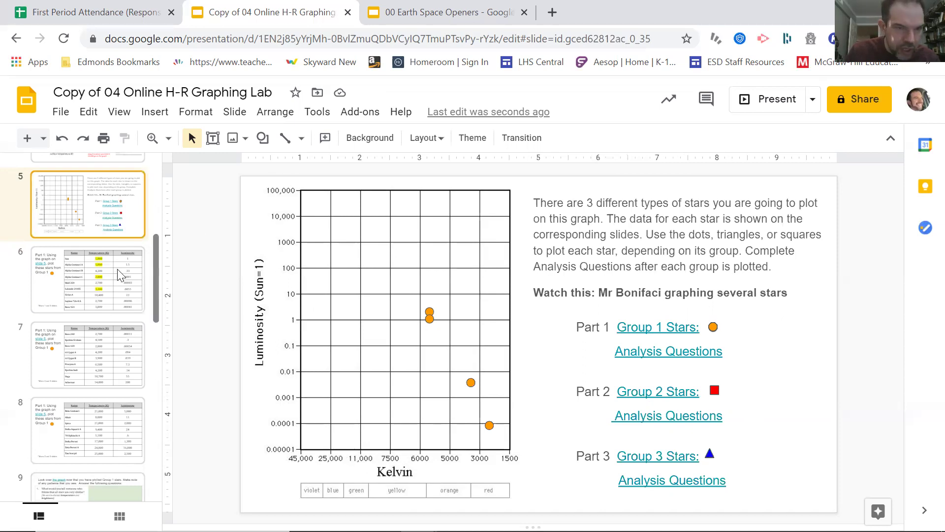
left_click(106, 381)
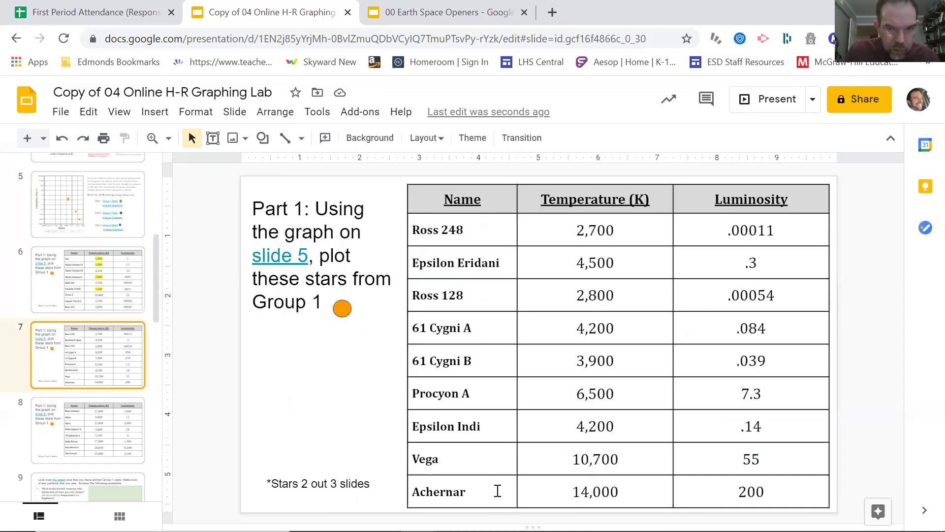
left_click(92, 210)
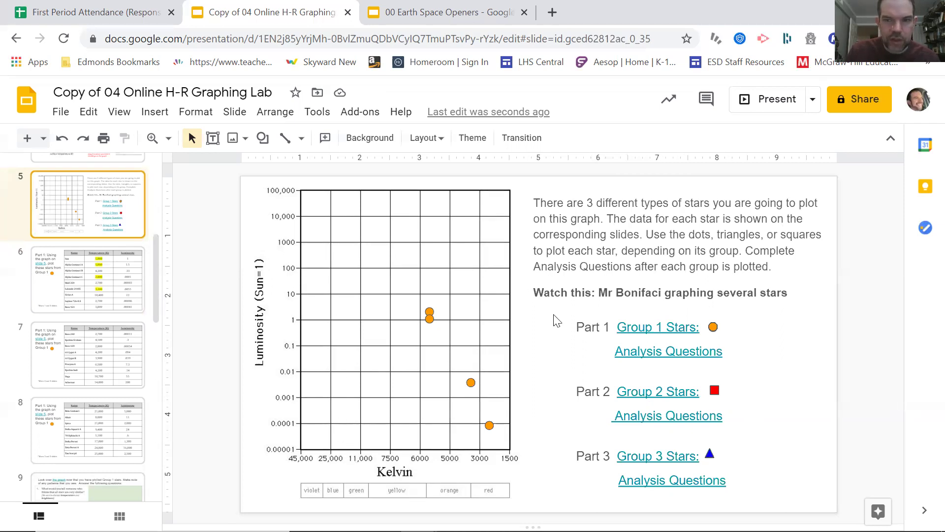
- Plot Achernar with a copy of the orange dot at about 14,000 K, luminosity 200
mouse_move(712, 327)
left_mouse_down()
mouse_move(570, 326)
mouse_move(471, 312)
mouse_move(342, 260)
mouse_move(350, 261)
left_mouse_up()
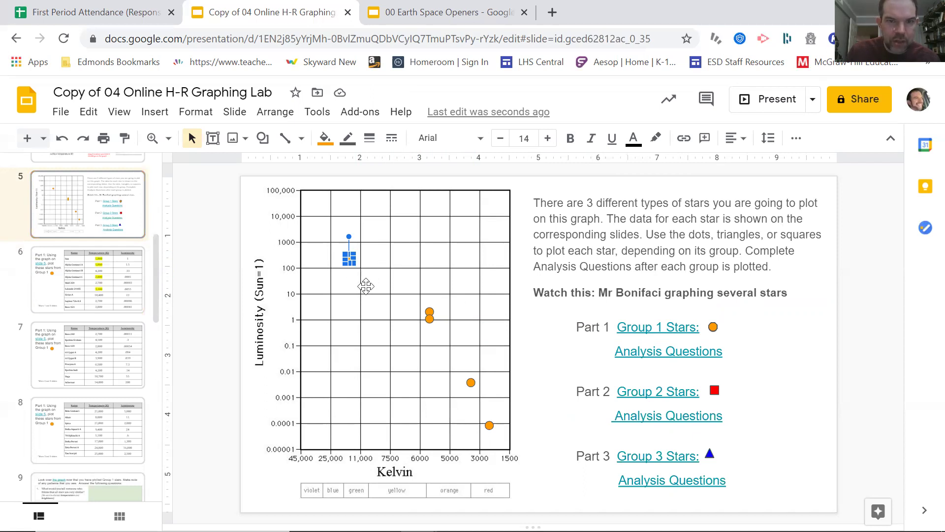
key("ctrl+z")
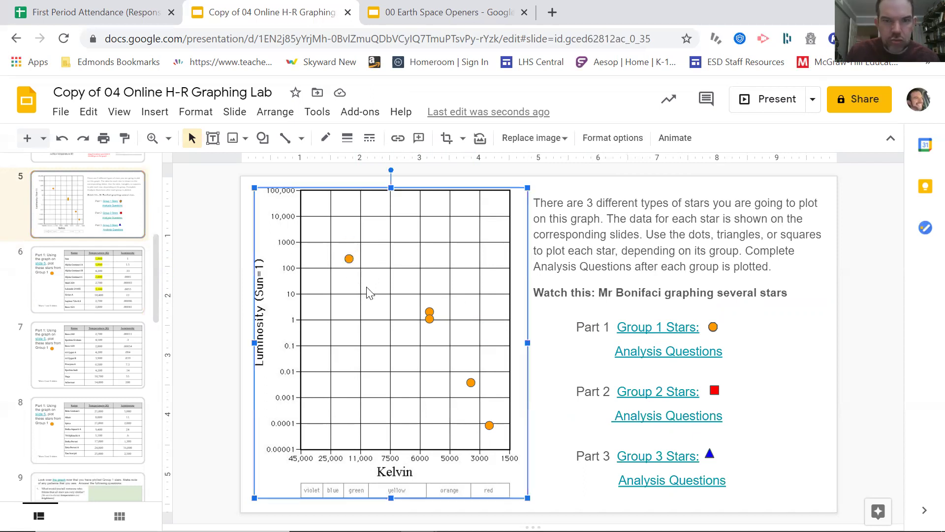
- Highlight Achernar's 14,000 temperature on slide 7 in yellow
left_click(93, 356)
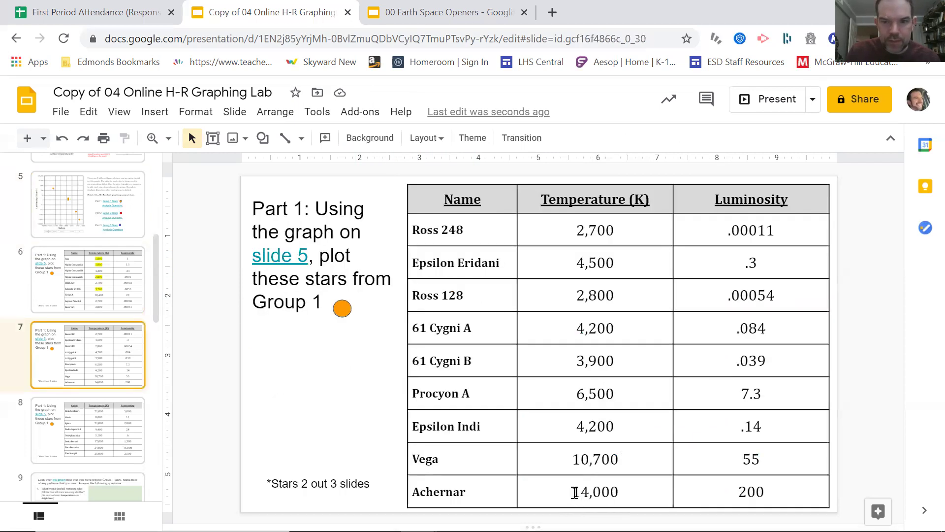
double_click(619, 493)
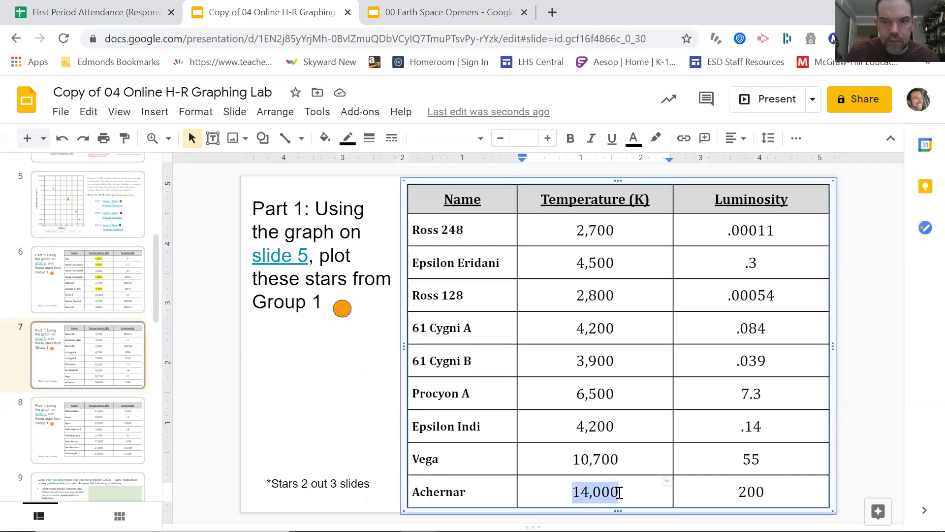
left_click(656, 138)
left_click(717, 204)
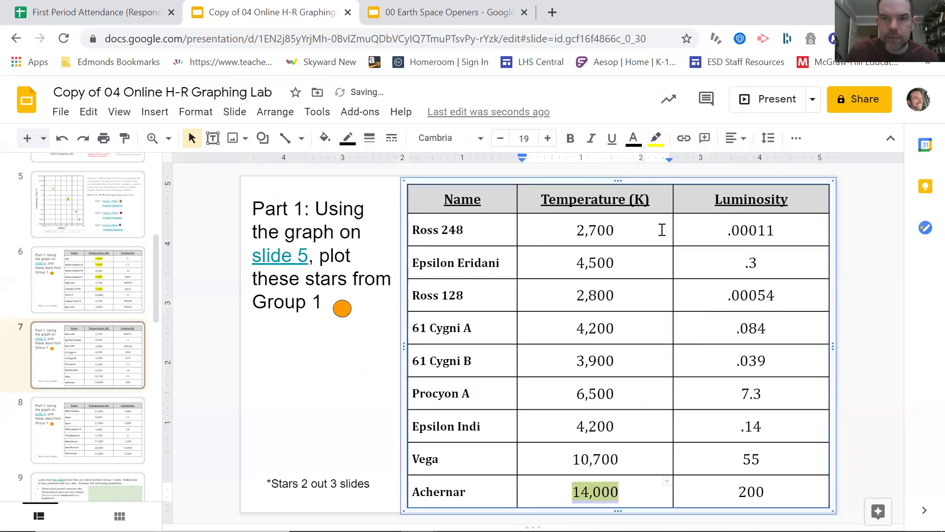
left_click(597, 306)
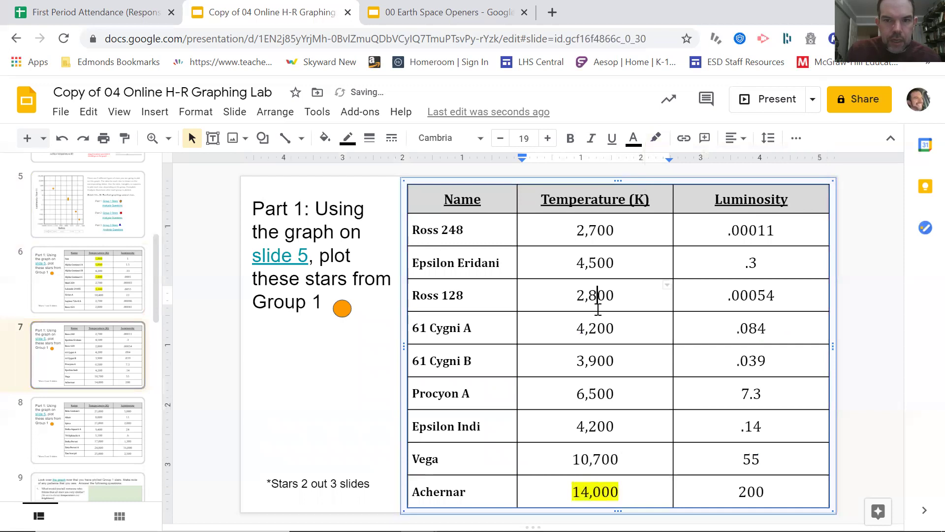
- Open slide 8's star table and find Tau Scorpii's 25,000 temperature
left_click(108, 426)
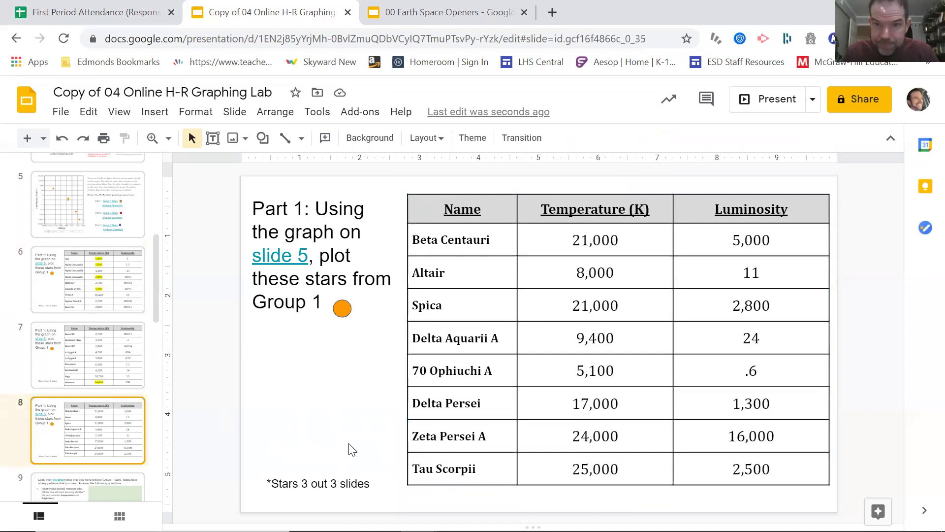
left_click(628, 469)
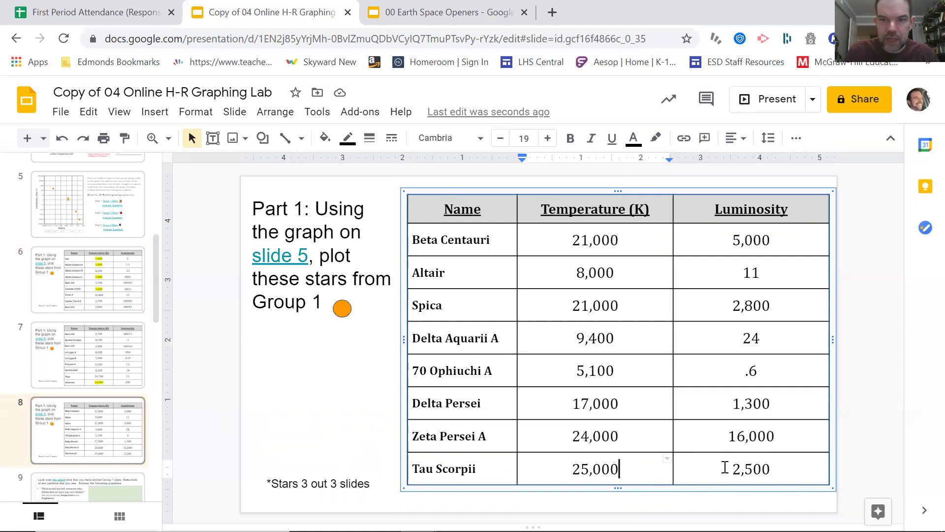
left_click(396, 15)
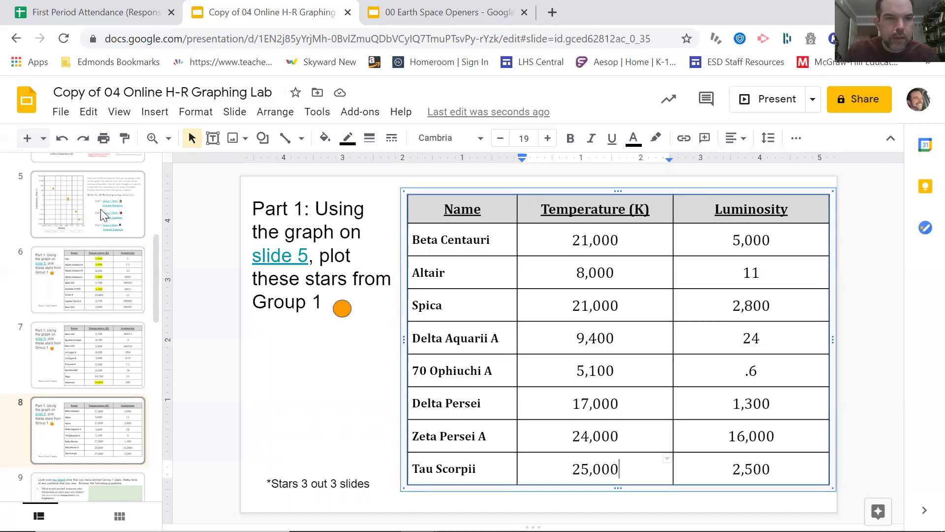
- Plot Tau Scorpii with a copy of the orange dot at about 25,000 K, luminosity 2,500
left_click(102, 215)
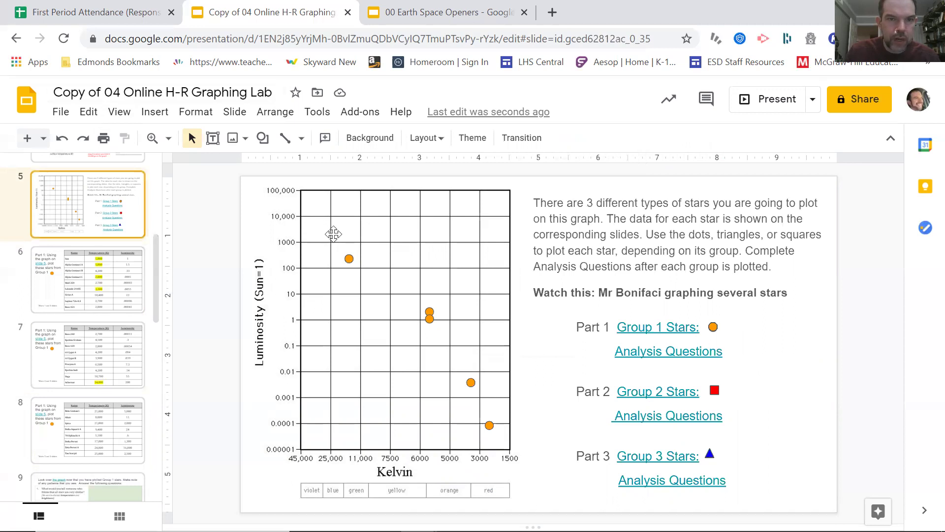
left_click(714, 329)
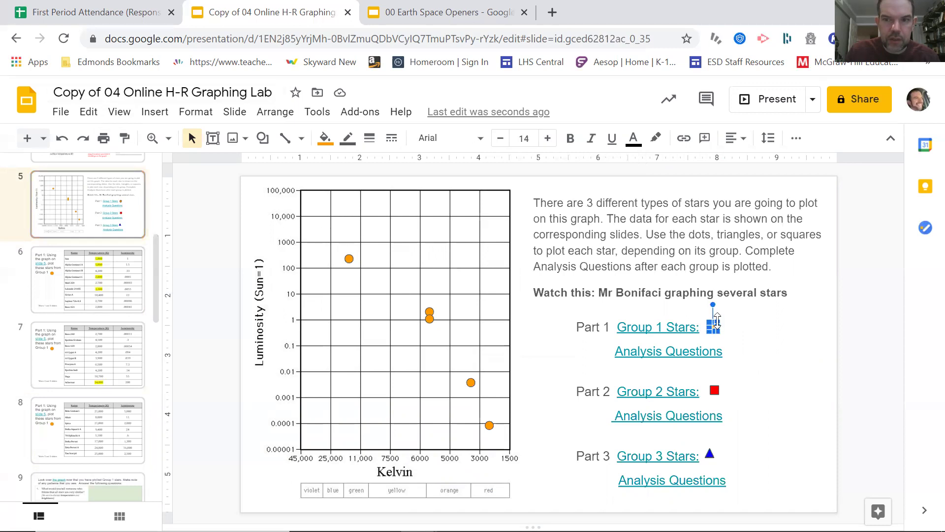
left_click(745, 328)
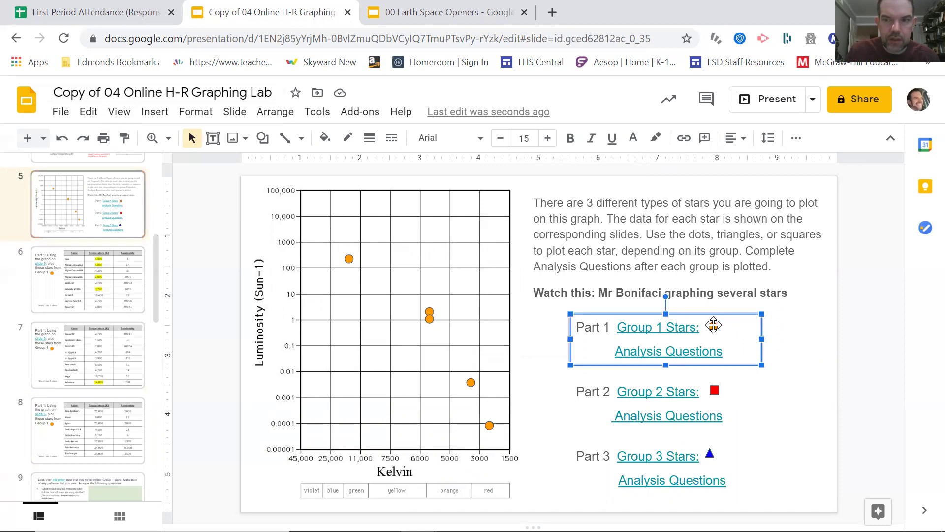
mouse_move(714, 329)
left_mouse_down()
mouse_move(581, 345)
mouse_move(338, 250)
mouse_move(331, 231)
left_mouse_up()
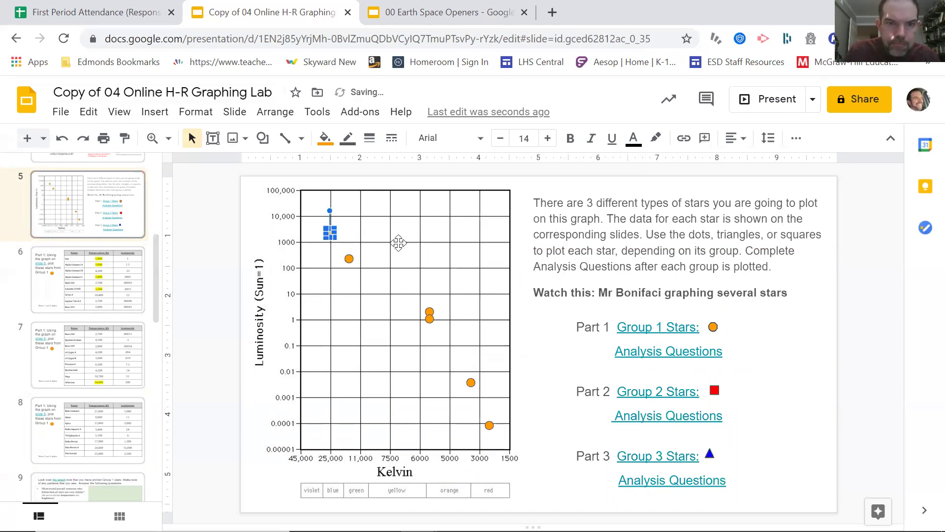
left_click(315, 270)
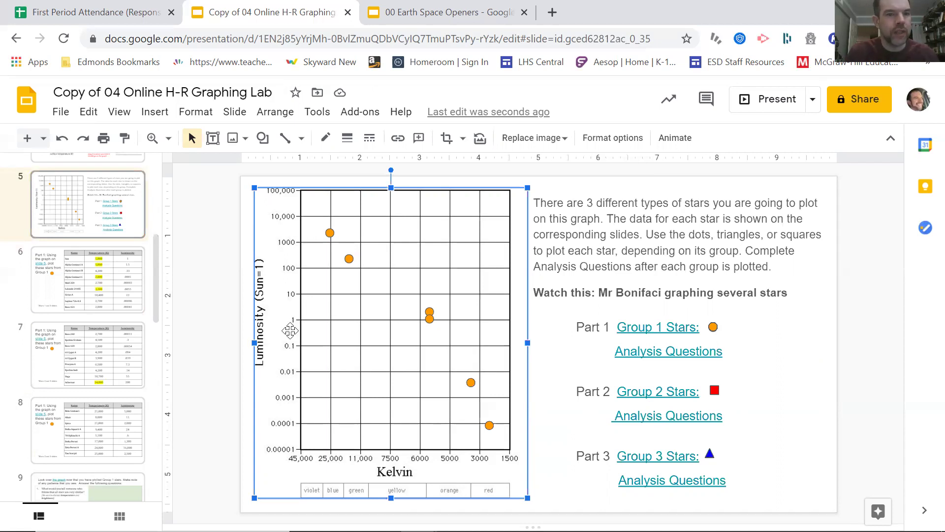
- Highlight Tau Scorpii's 25,000 on slide 8 in yellow, then view slide 7's table
left_click(98, 442)
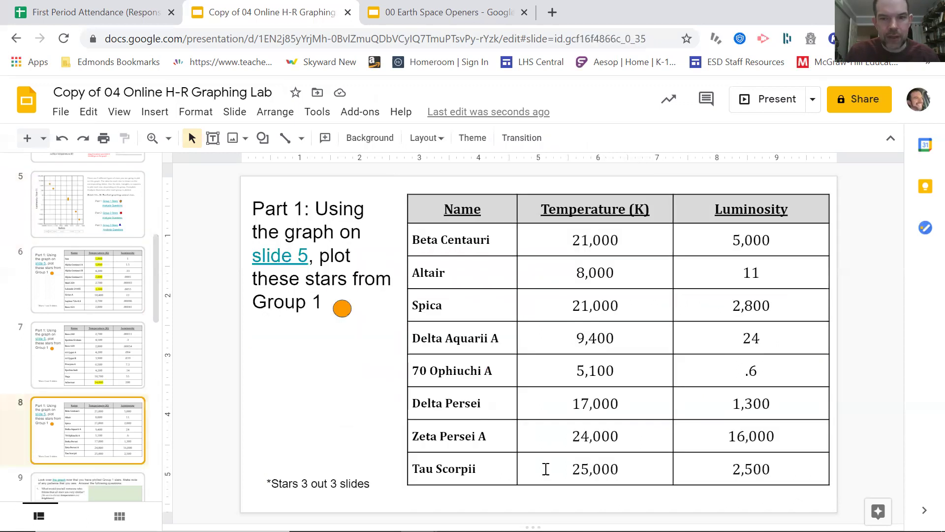
double_click(575, 469)
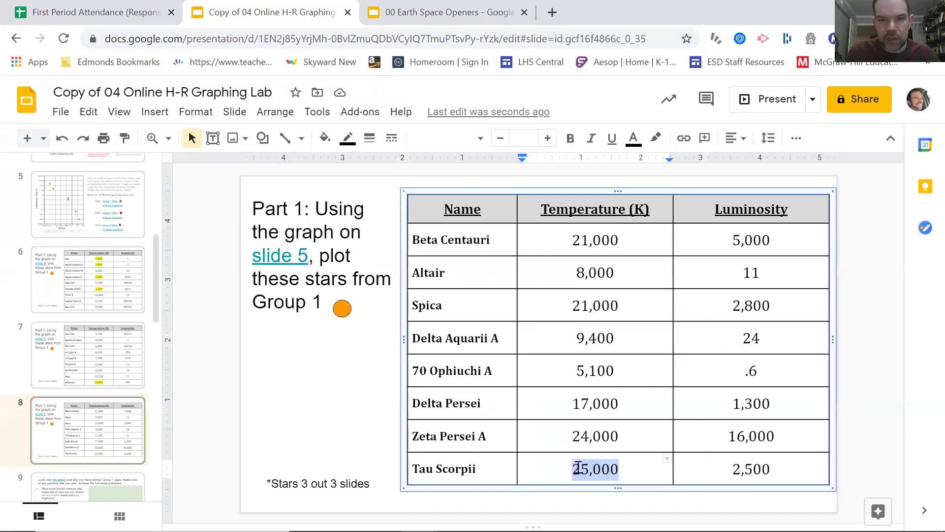
left_click(657, 139)
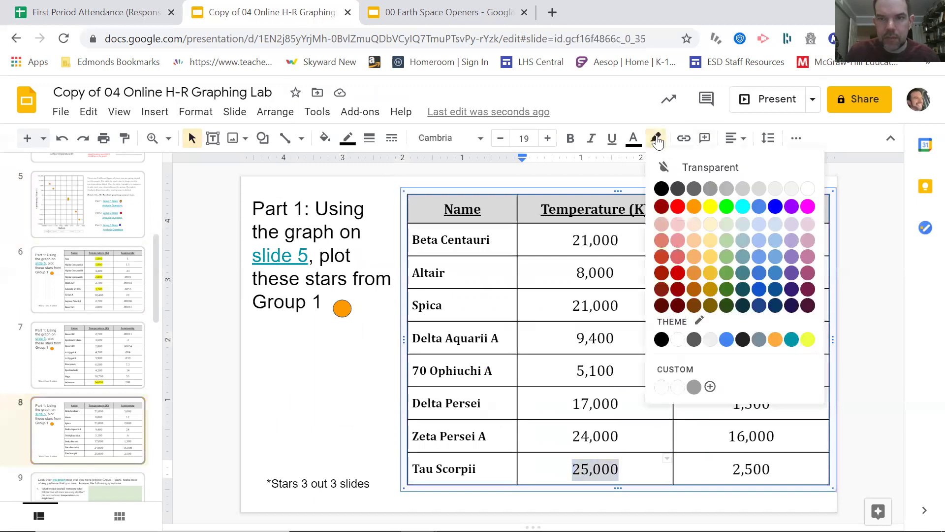
left_click(711, 205)
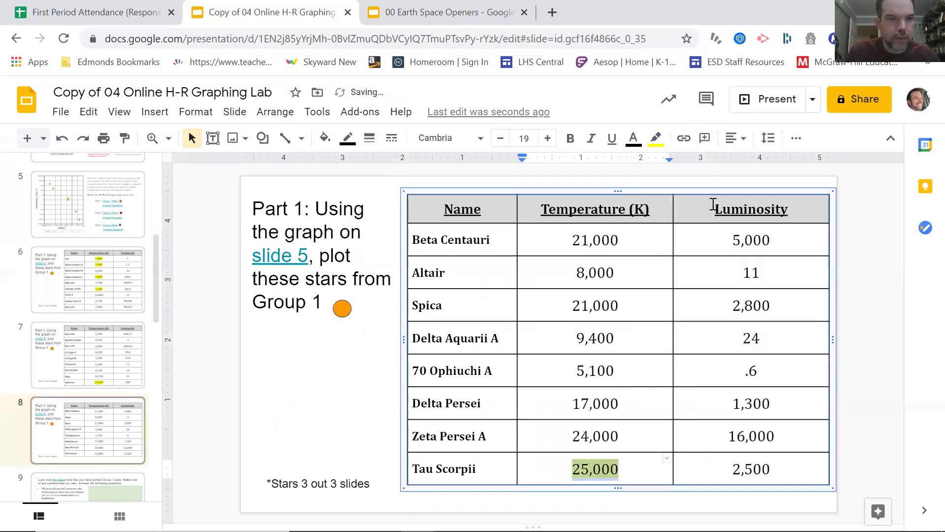
left_click(104, 363)
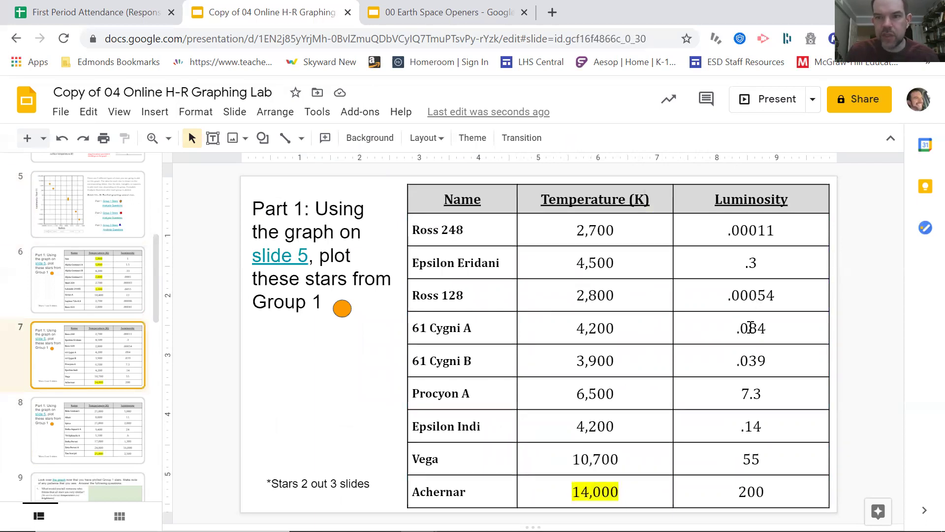
- Note 61 Cygni A's 4,200 temperature on slide 7, then come back to the slide 5 graph
left_click(591, 322)
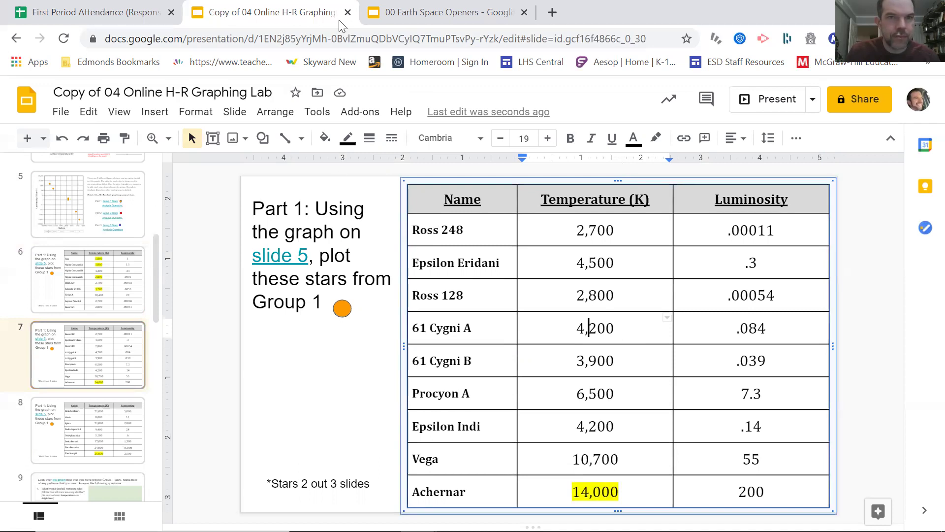
left_click(101, 182)
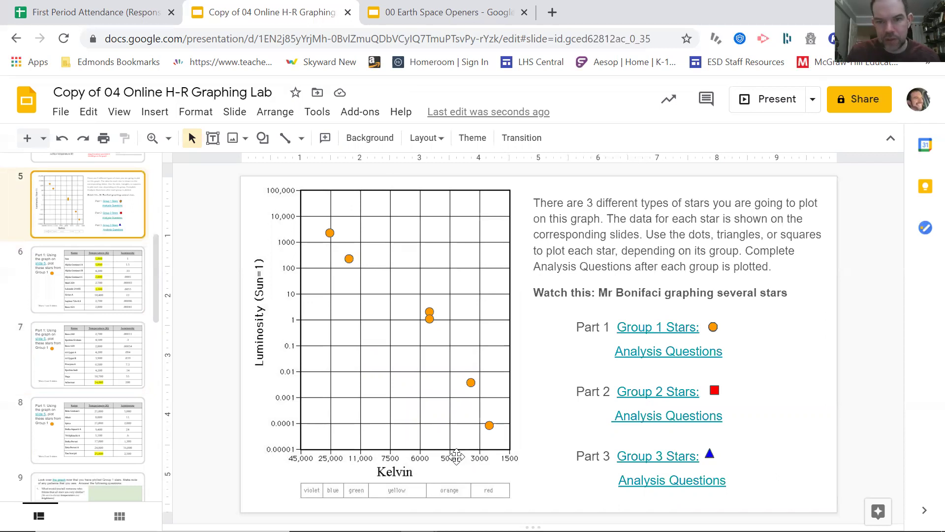
left_click(416, 18)
left_click(279, 10)
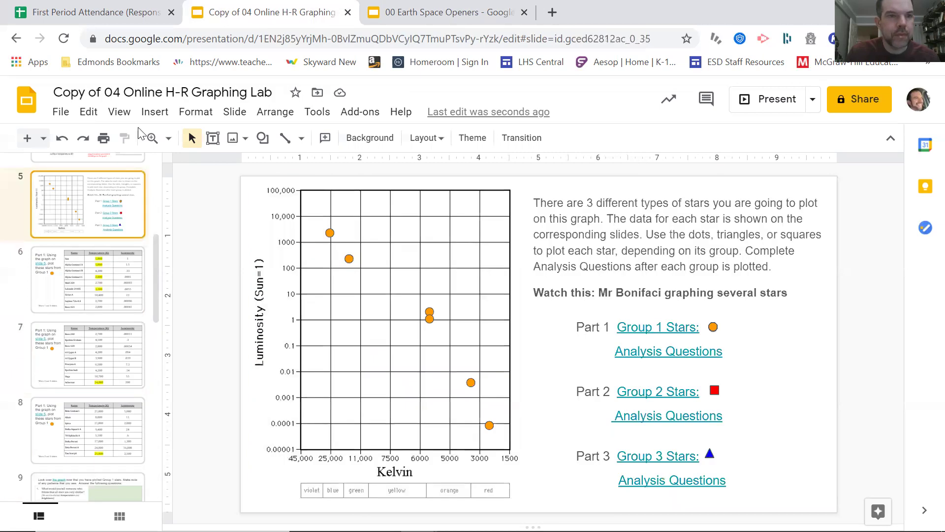
left_click(98, 357)
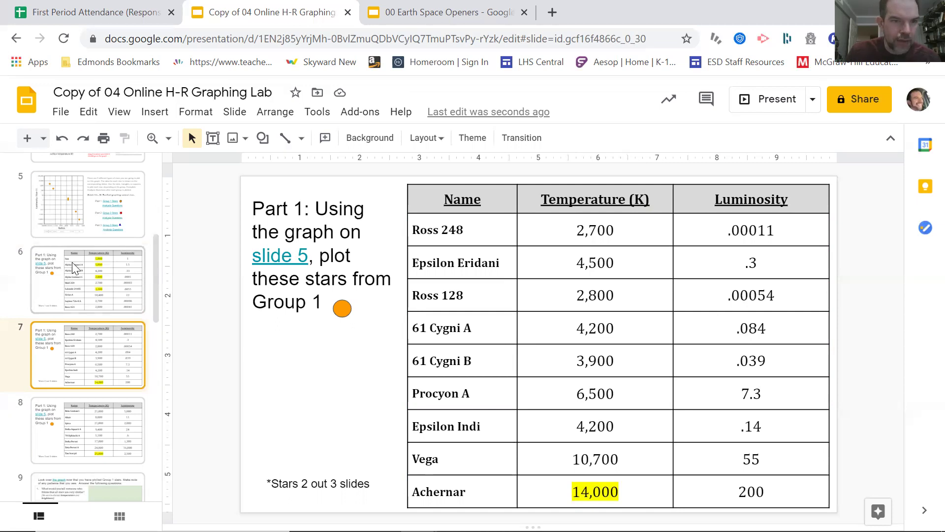
left_click(68, 194)
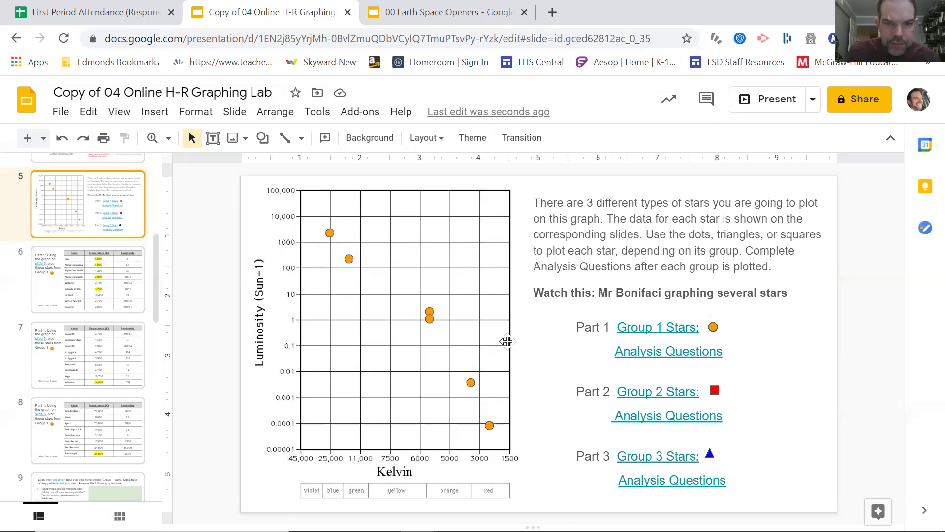
- Place an orange dot for 61 Cygni A on the slide 5 H-R graph
left_click_drag(495, 343, 457, 354)
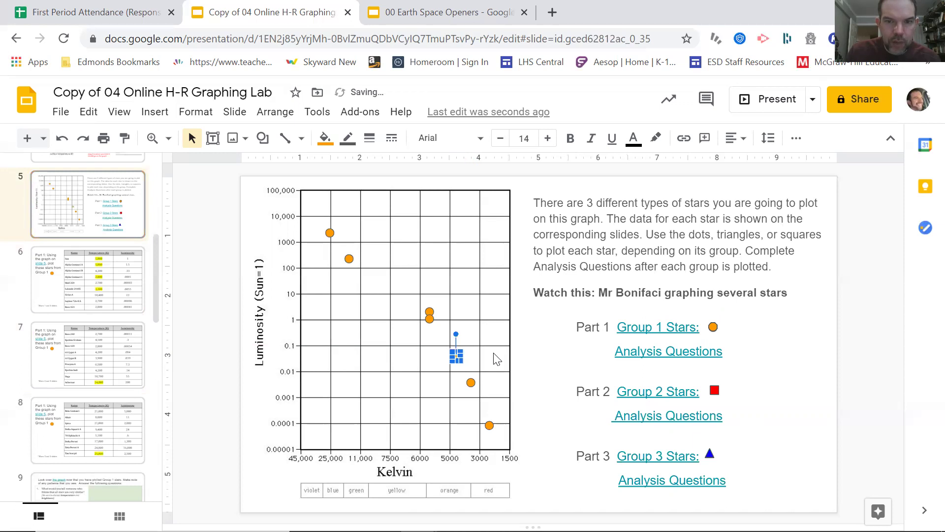
right_click(523, 361)
left_click(282, 370)
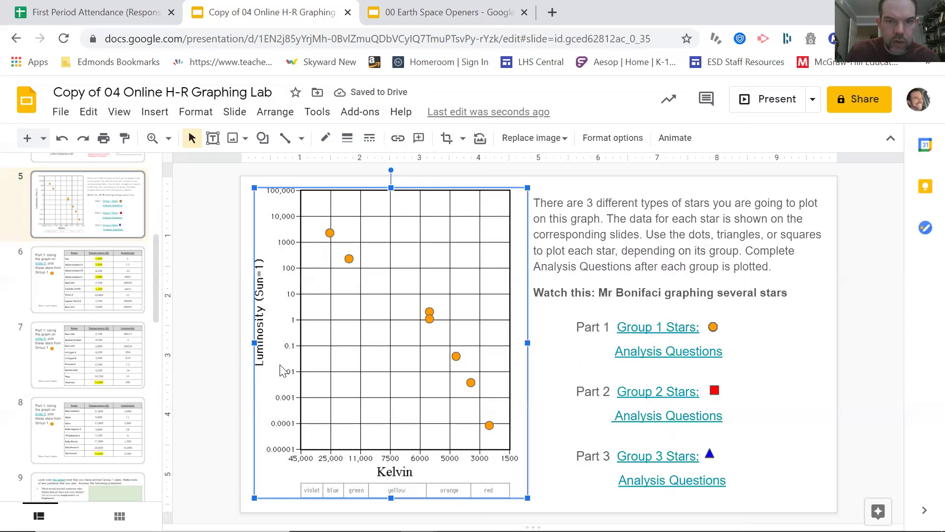
- Highlight 61 Cygni A's 4,200 temperature on slide 7 in yellow
left_click(128, 304)
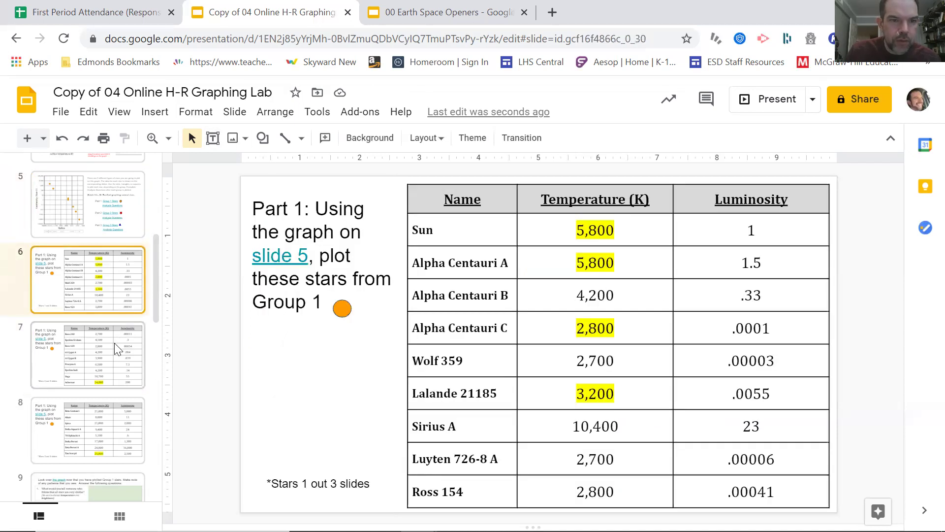
left_click(114, 343)
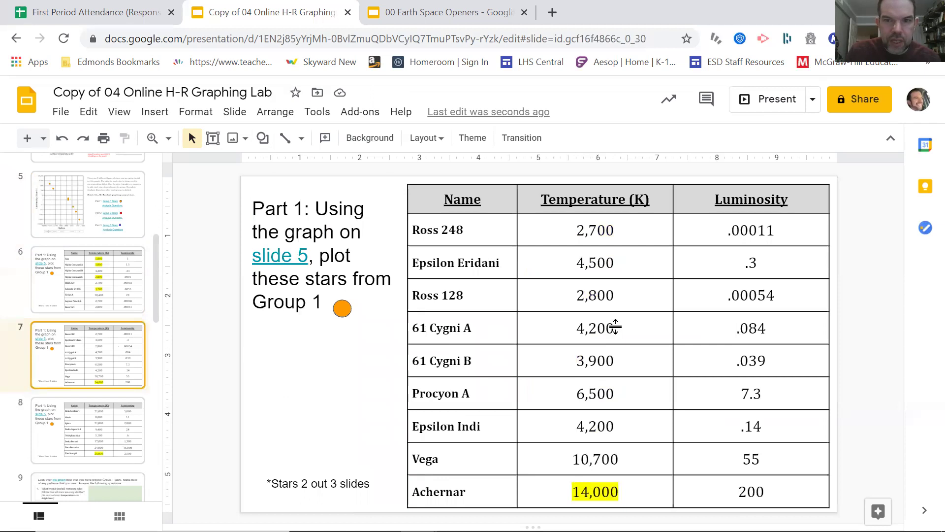
double_click(573, 329)
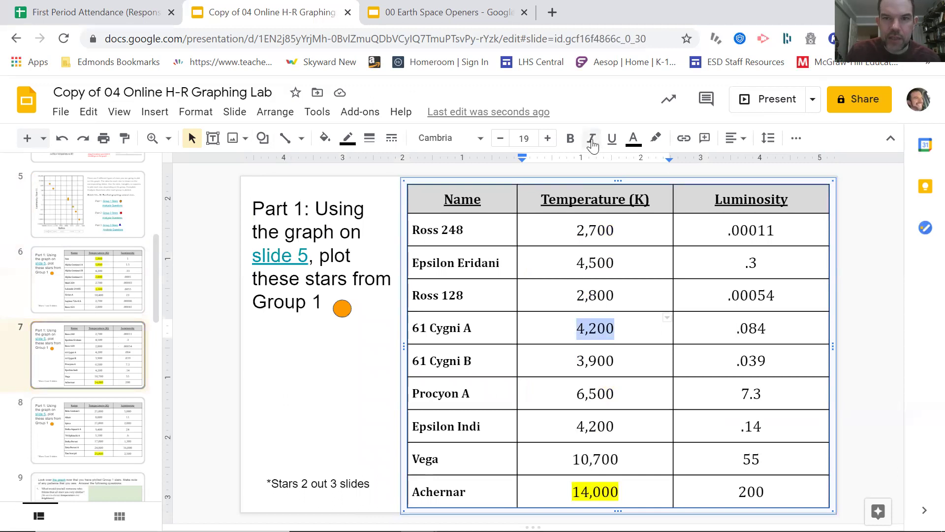
left_click(656, 137)
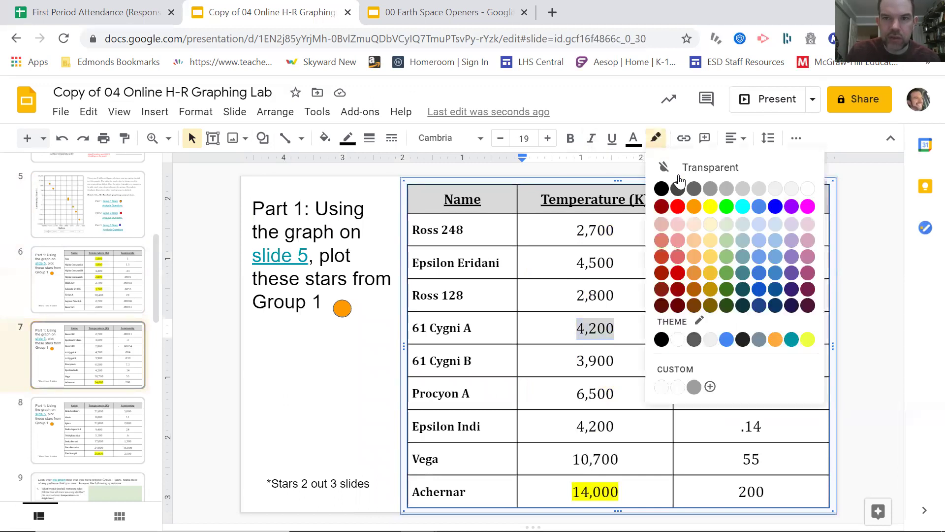
left_click(711, 206)
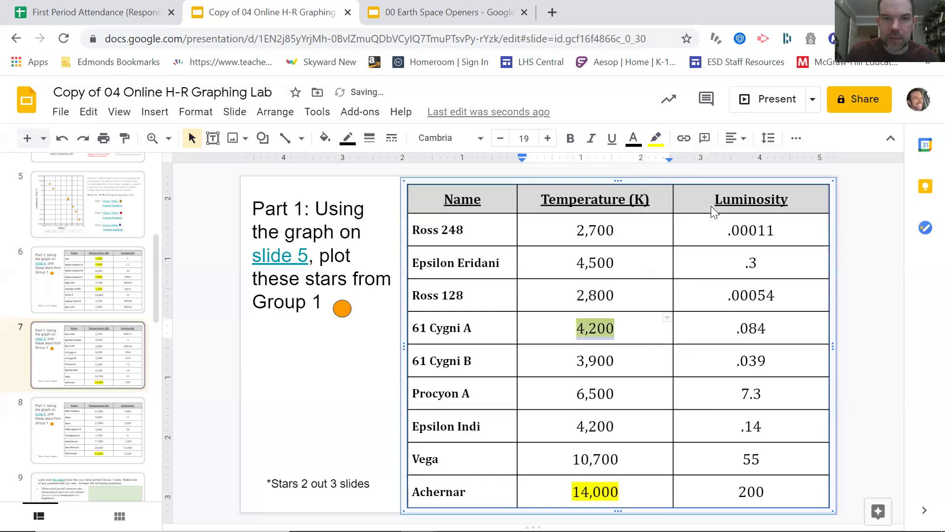
left_click(106, 215)
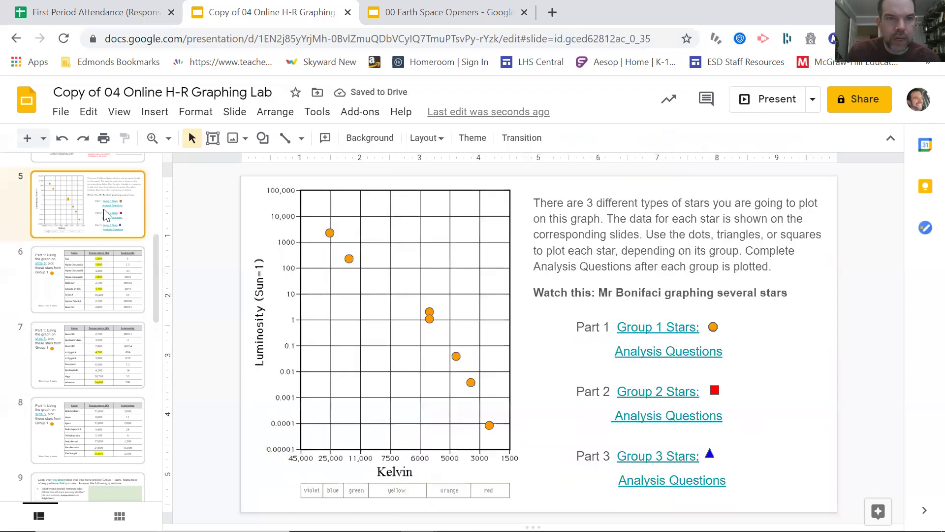
- Check the seven plotted dots on slide 5, then move back into the star tables
left_click(464, 402)
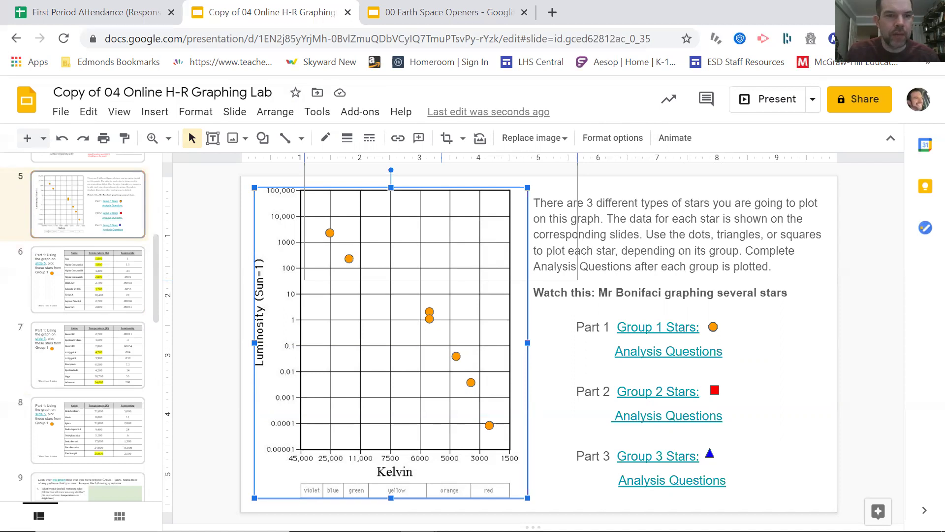
left_click(120, 351)
- Page through slides 8 to 12, including the Part 2 star table and Group 2 questions
key("Down")
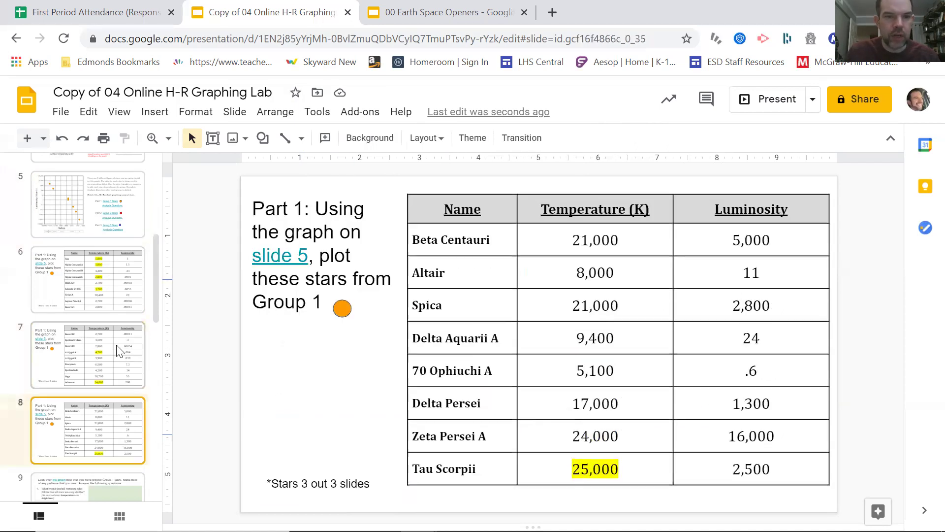
key("Up")
key("Down")
key("Down")
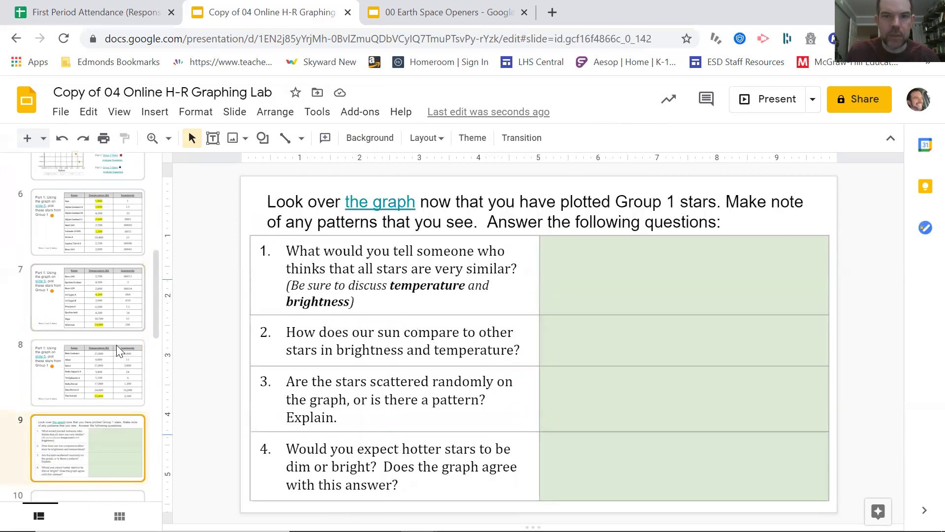
key("Down")
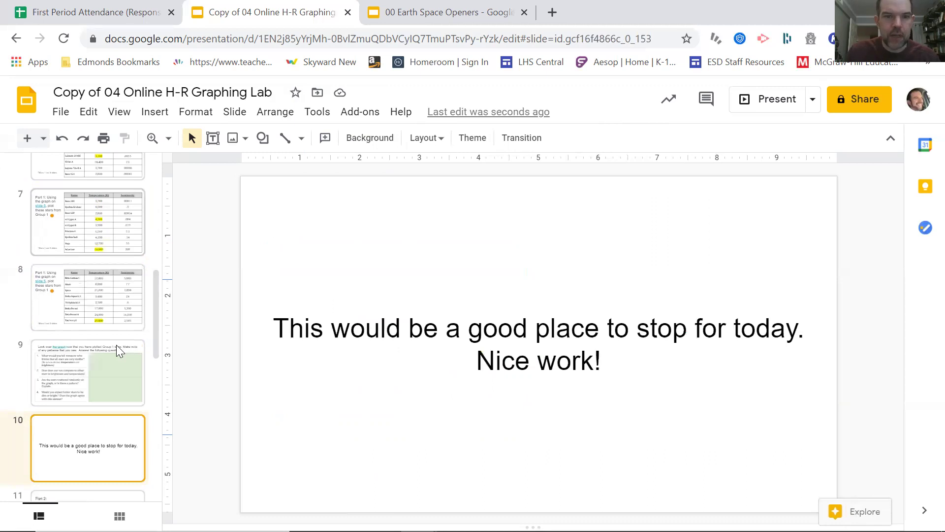
key("Up")
key("Down")
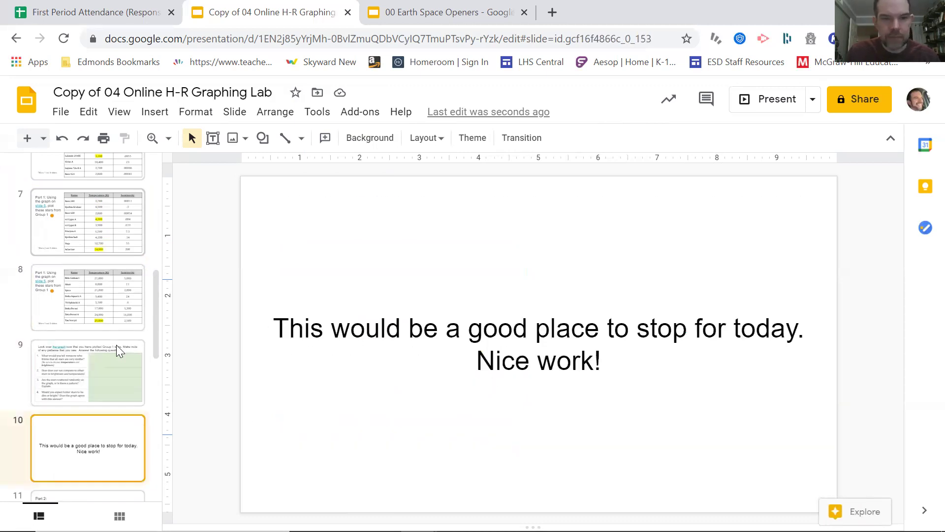
key("Down")
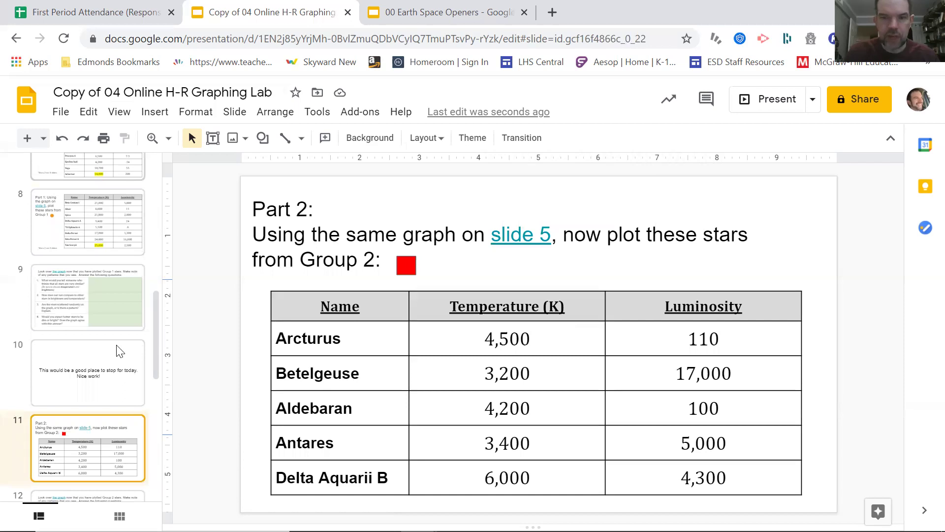
key("Down")
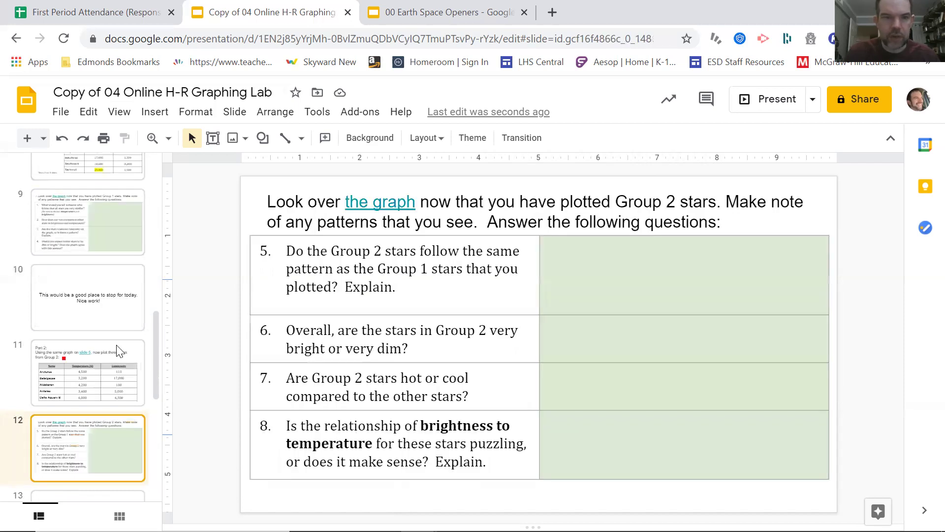
key("Up")
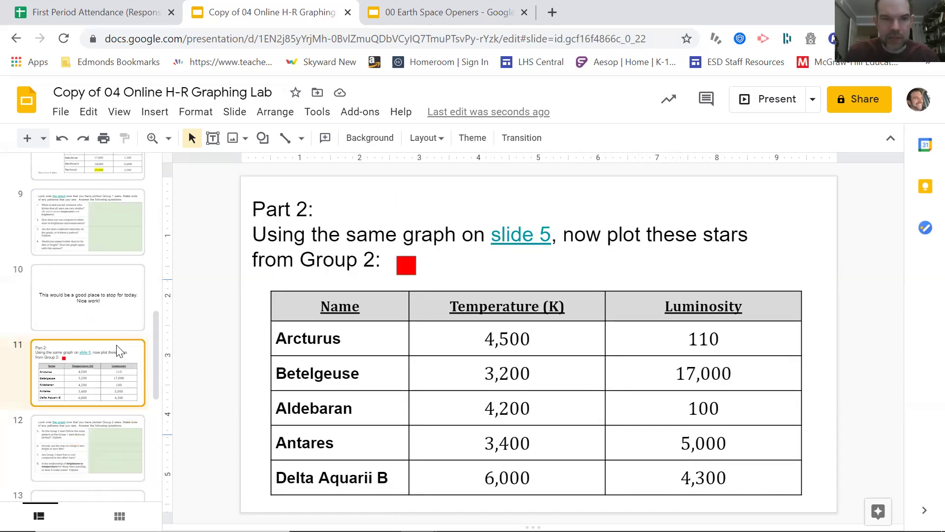
key("Down")
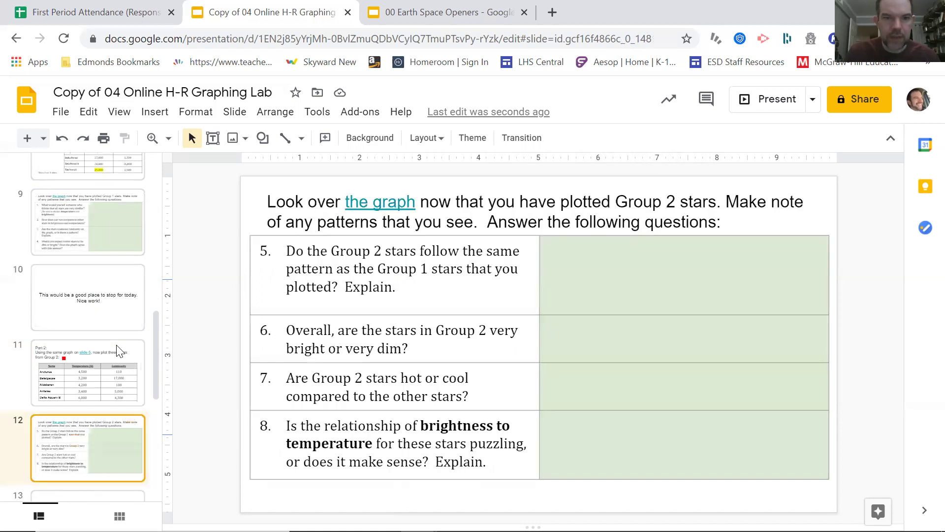
- Preview slides 13 through 17, including the Part 3 star table and the last slide
key("Down")
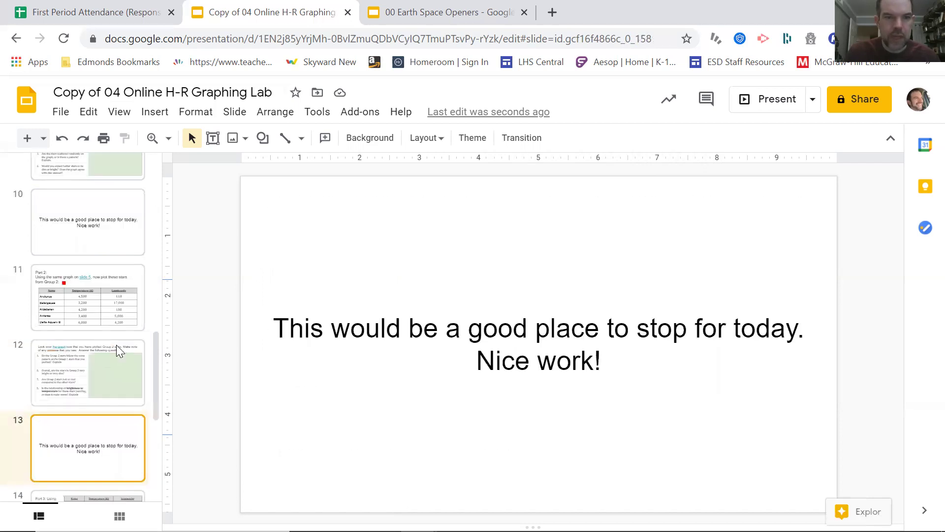
key("Down")
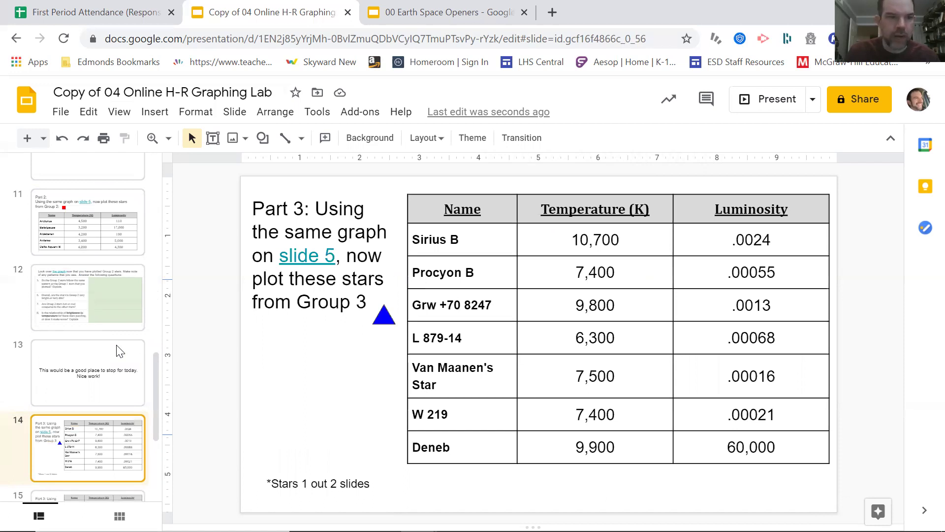
key("Down")
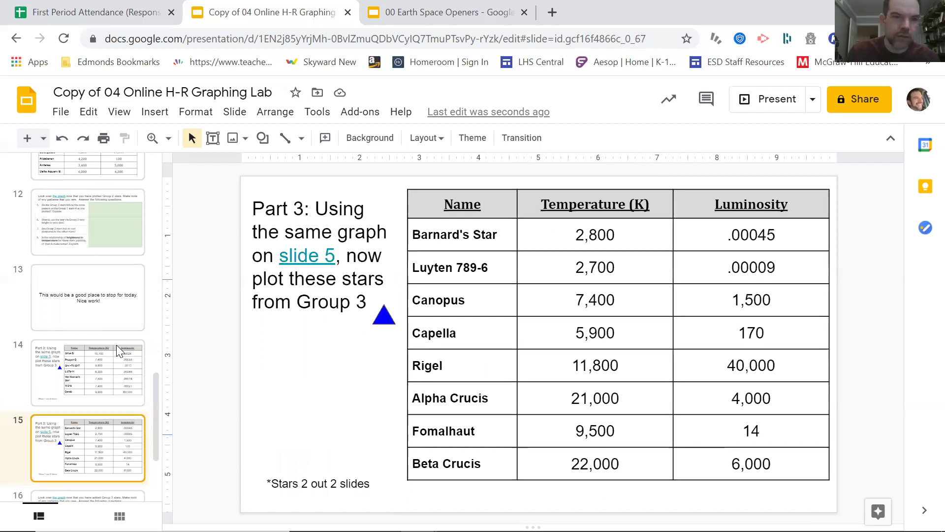
key("Down")
key("Up")
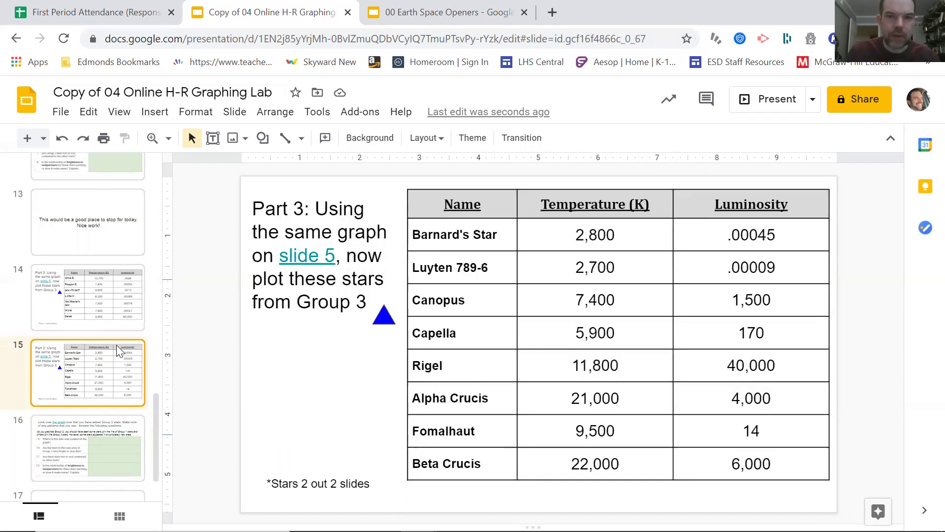
key("Up")
key("Up")
key("Up")
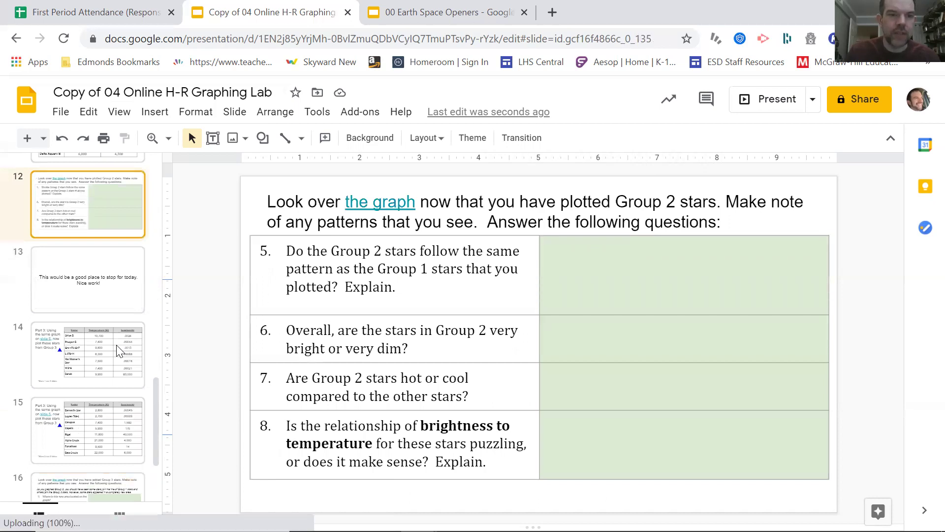
key("End")
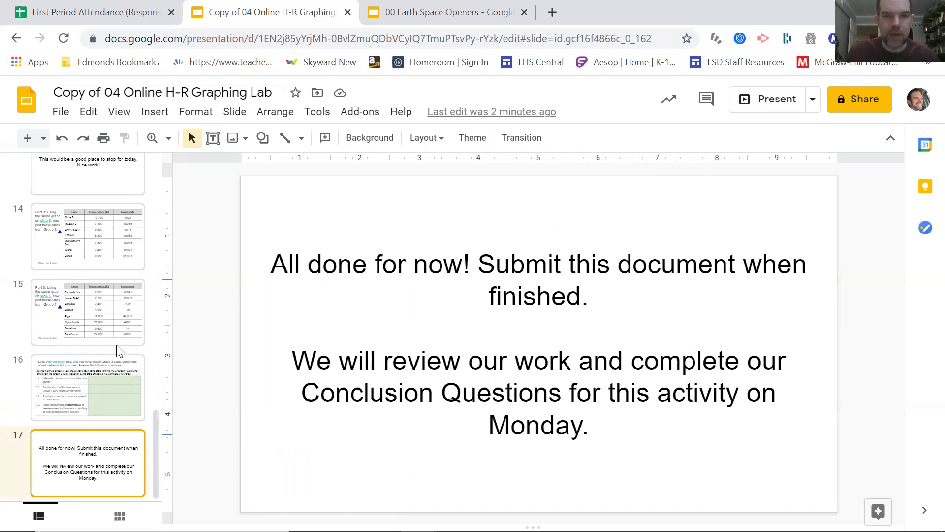
- Move back up the filmstrip to the Warm Up slide with the H-R chart
key("Up")
key("Up")
key("Up")
key("Up")
key("Up")
key("Up")
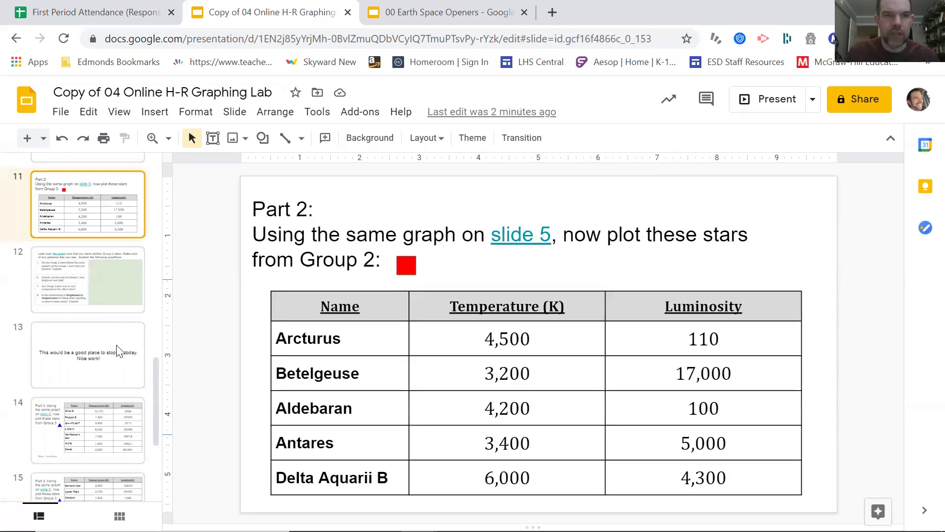
key("Up")
key("Up")
key("Up")
key("Up")
key("Up")
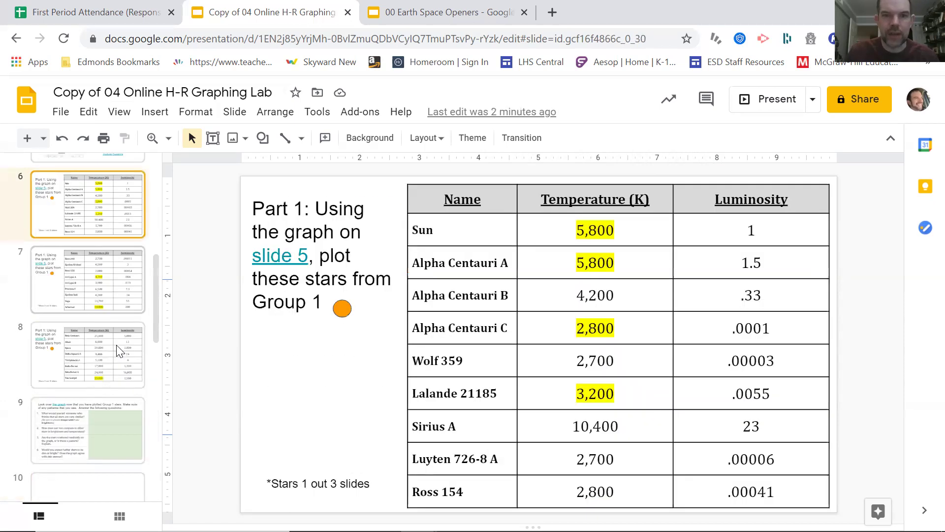
key("Up")
key("Up")
key("Up")
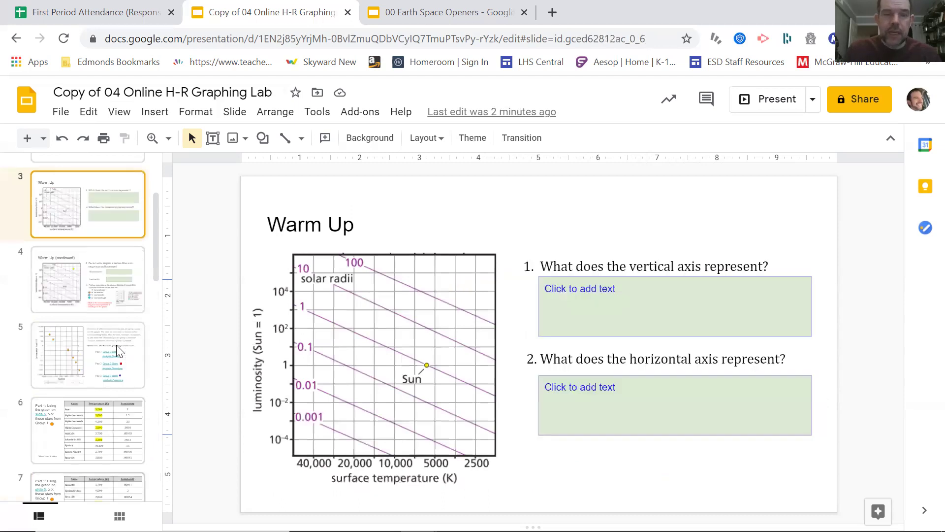
key("Up")
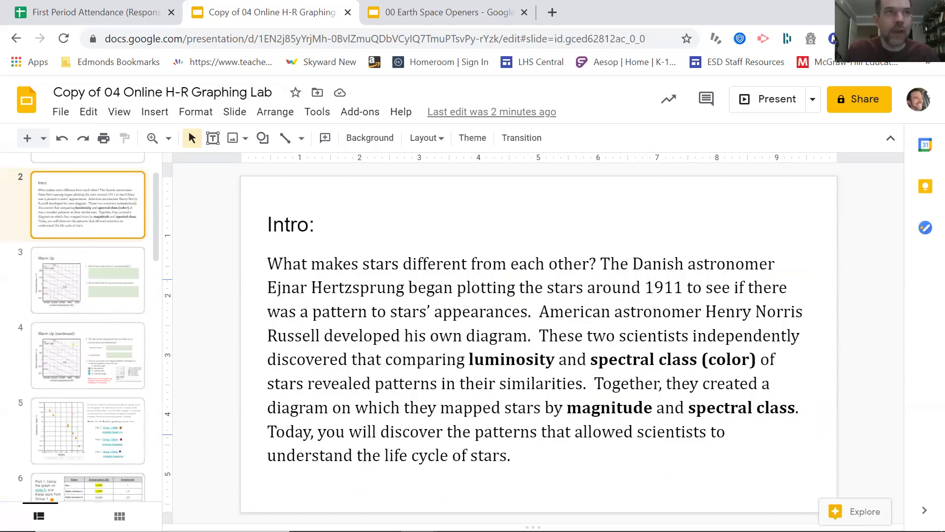